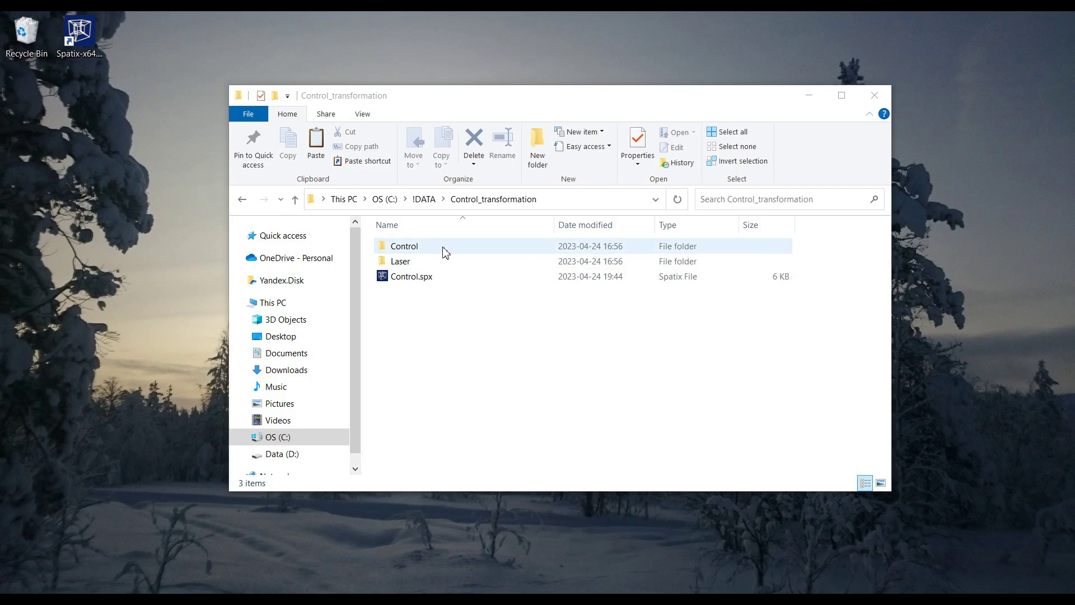
double_click(410, 263)
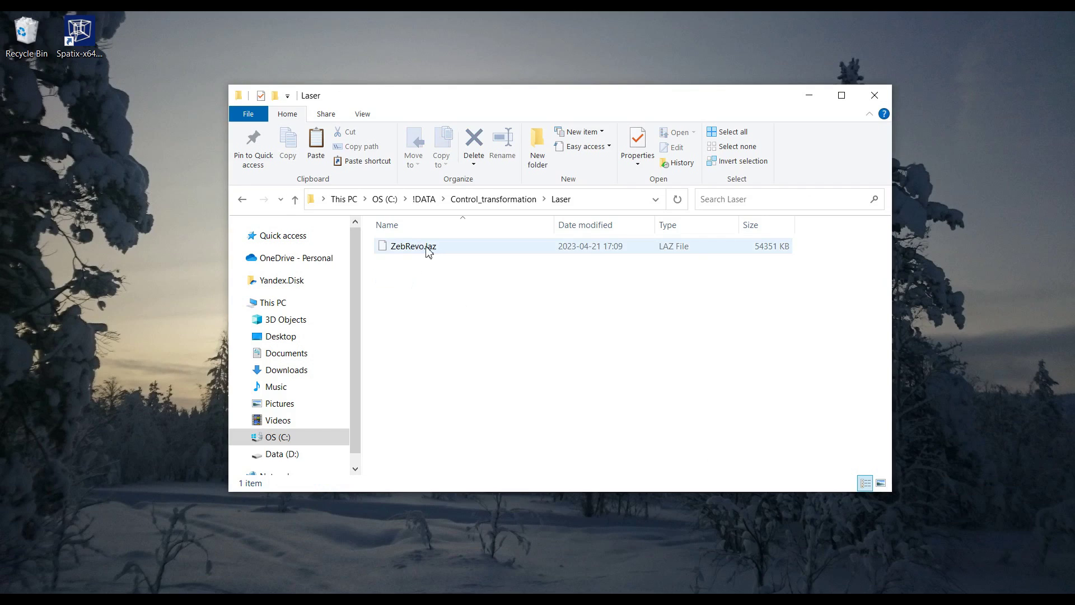
click(498, 202)
double_click(394, 251)
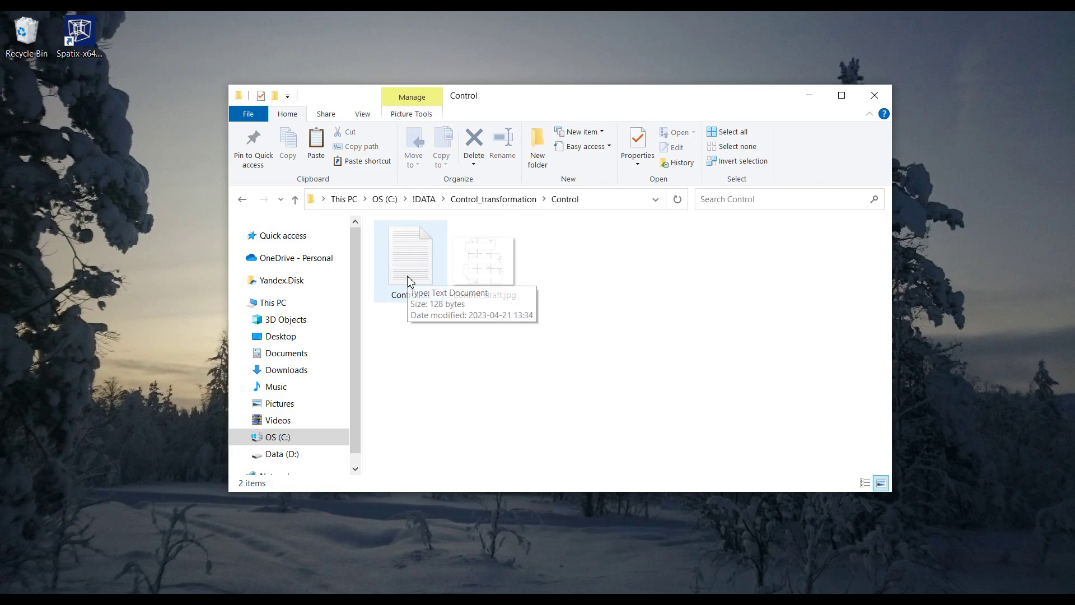
double_click(410, 280)
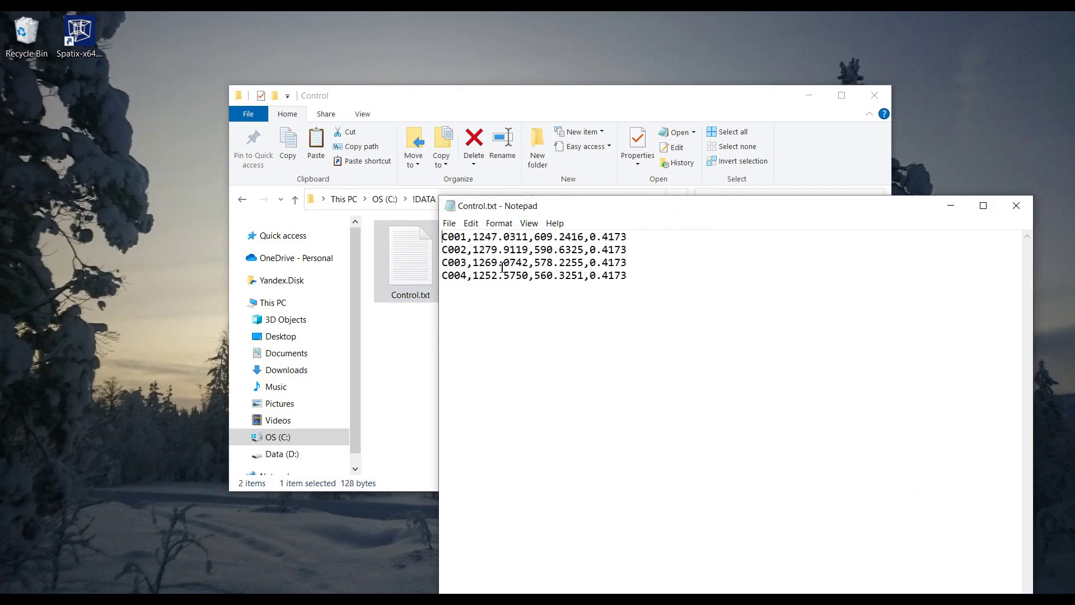
click(1015, 207)
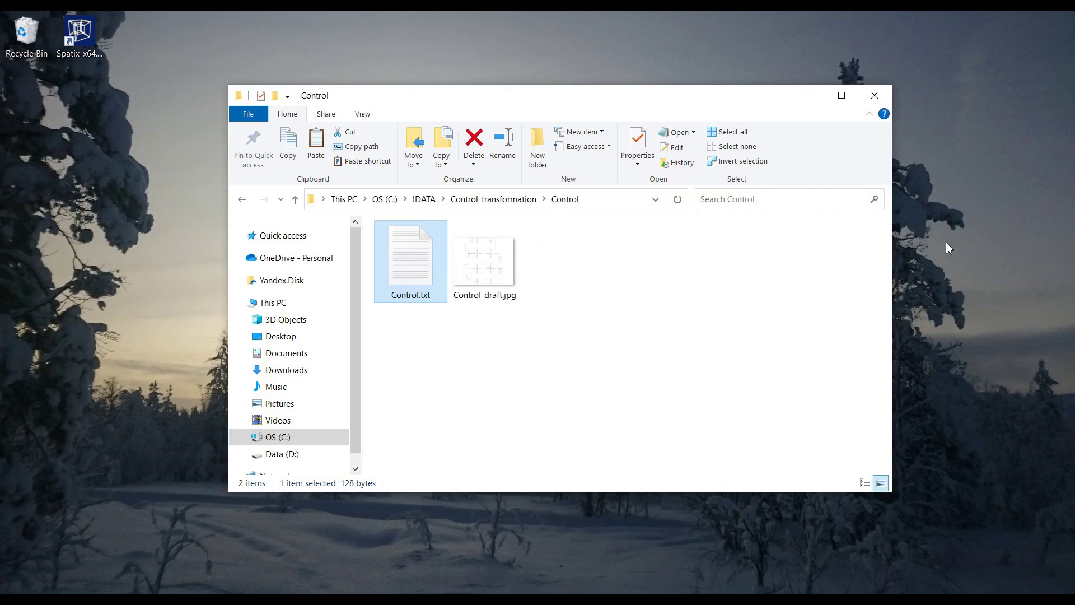
double_click(481, 272)
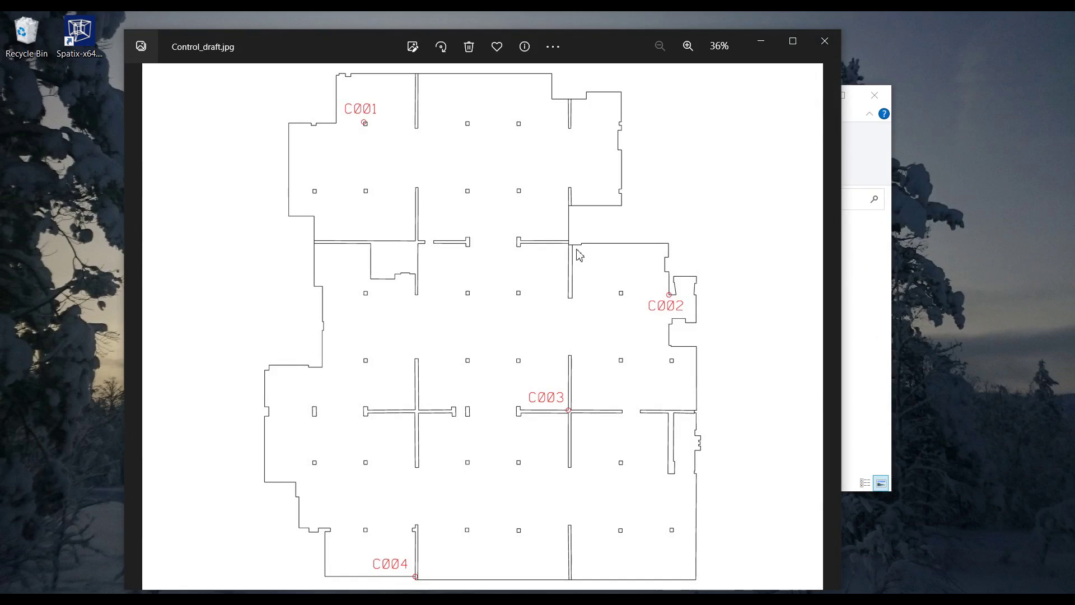
click(823, 42)
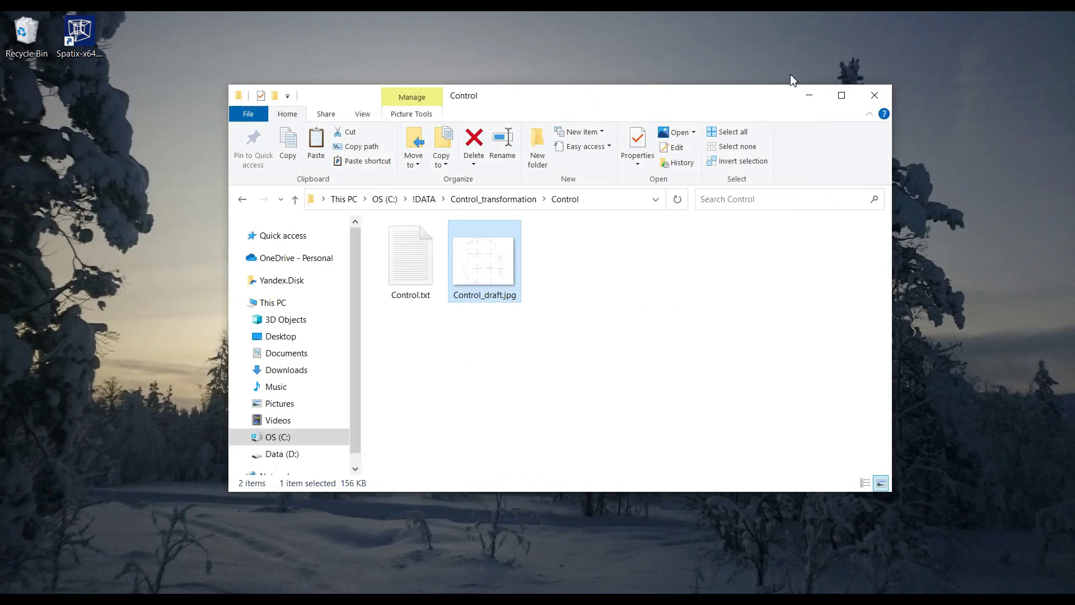
click(493, 199)
Open Control.spx and read ZebRevo.laz, loading its 23 179 050 points into View 1
double_click(412, 277)
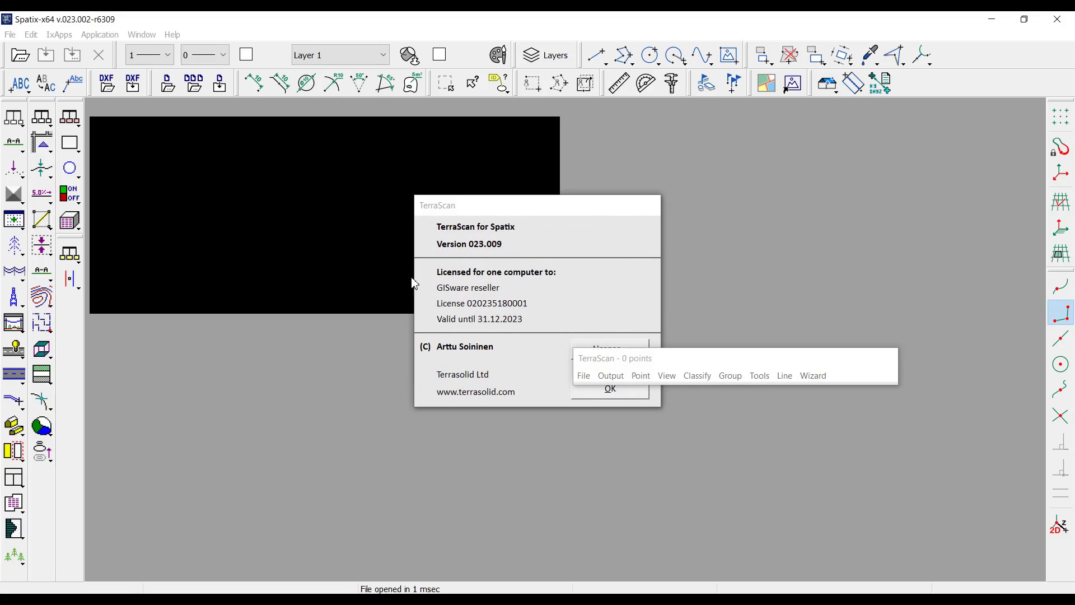
click(585, 377)
click(596, 422)
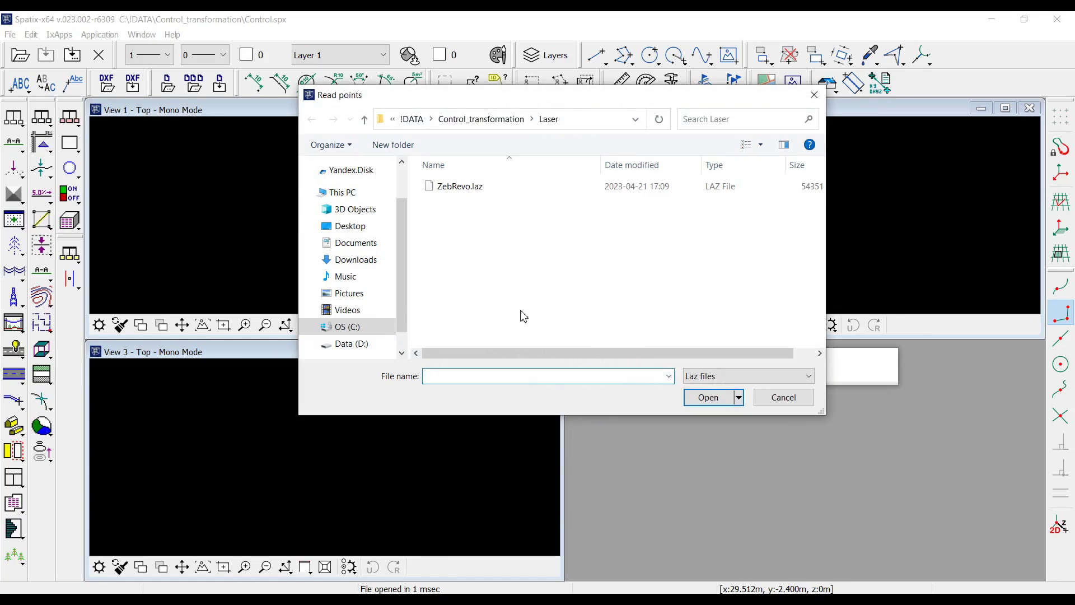
double_click(463, 187)
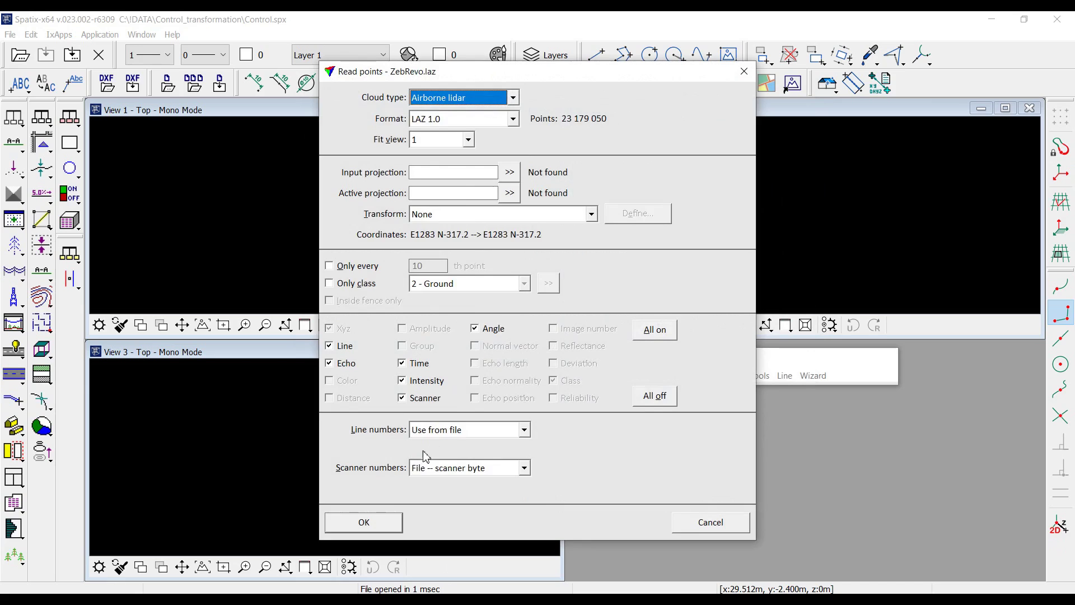
click(385, 527)
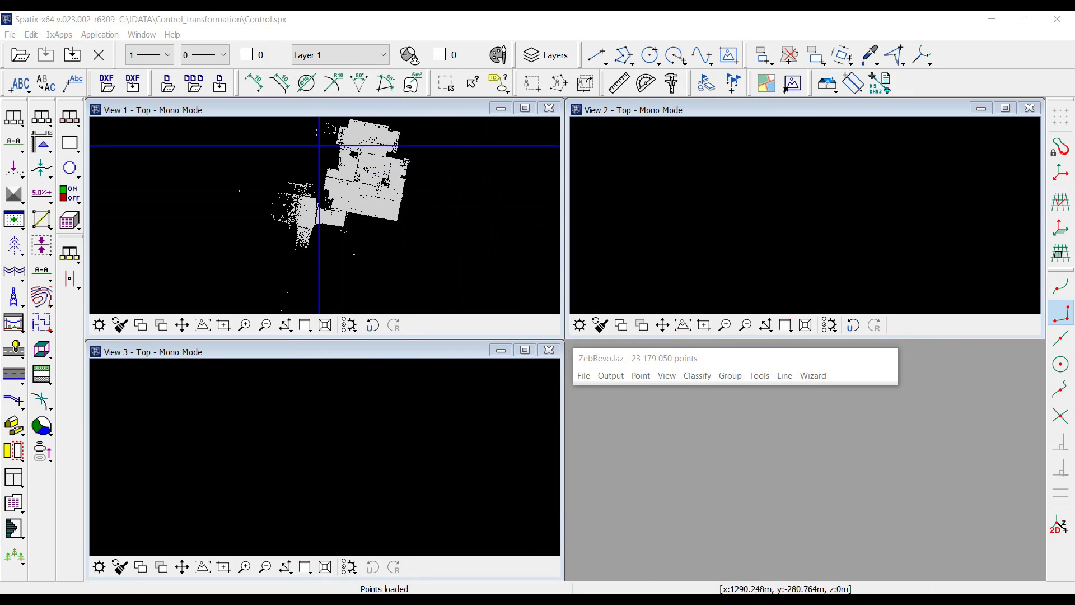
Cut an A-A vertical section 39.663 deep across the building in View 1, profiled in View 2
scroll(384, 191, up, 5)
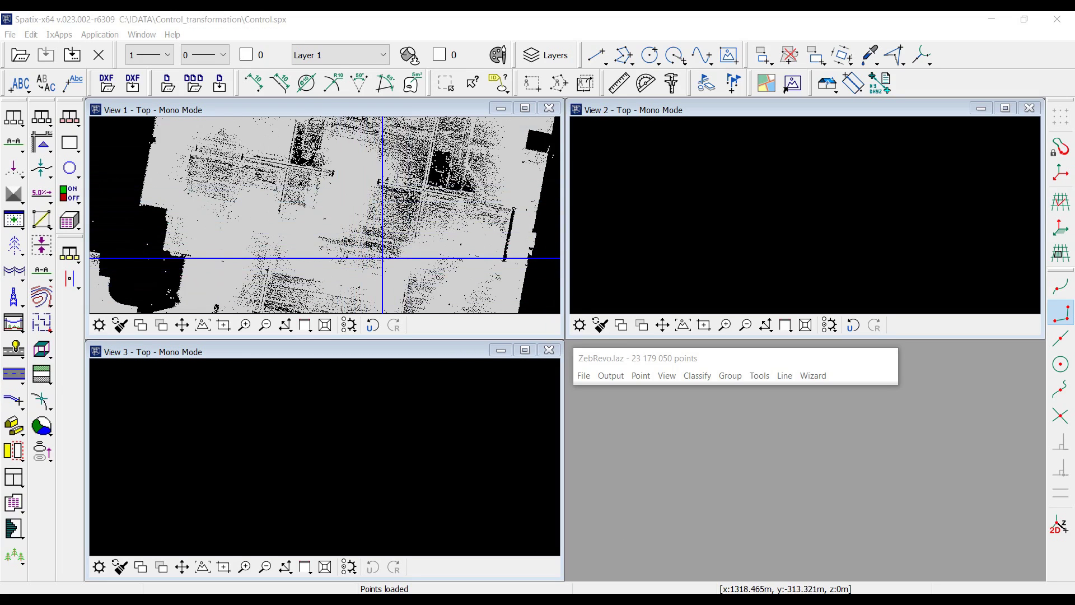
scroll(383, 258, down, 5)
scroll(383, 258, down, 2)
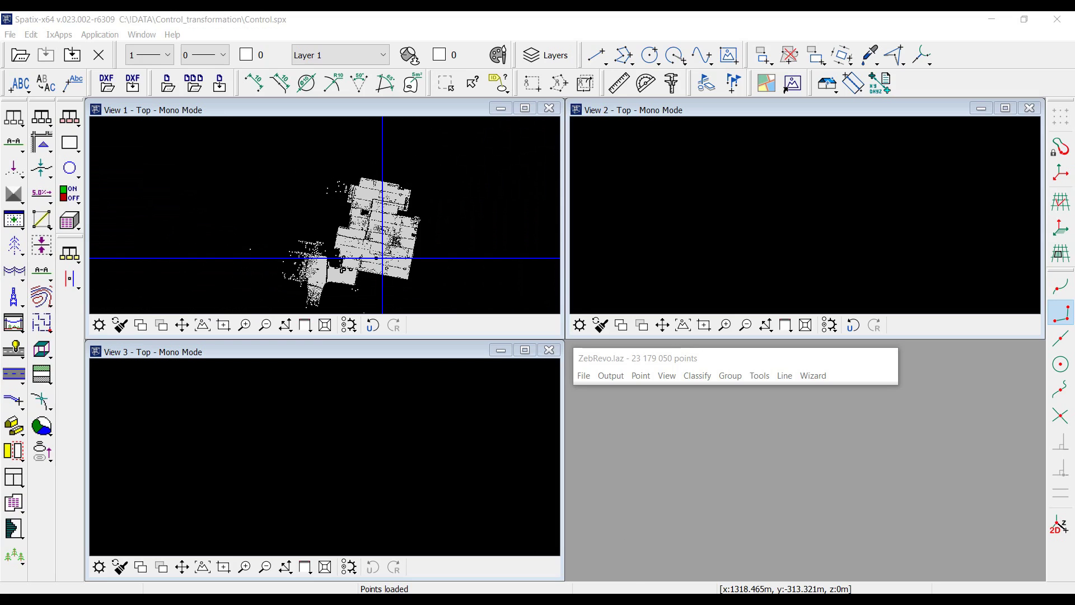
click(14, 142)
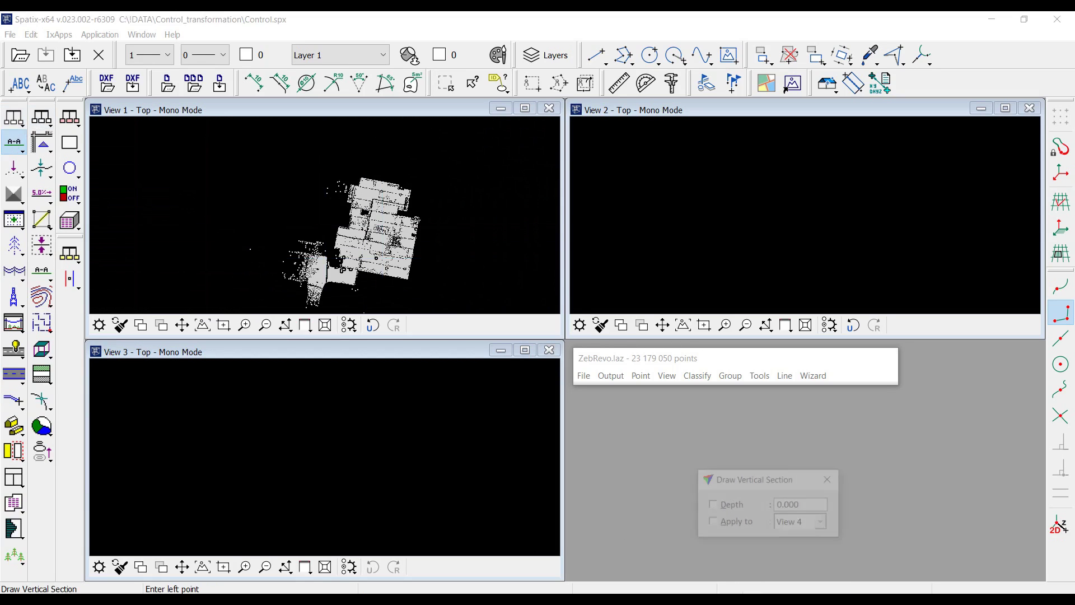
click(272, 224)
click(487, 253)
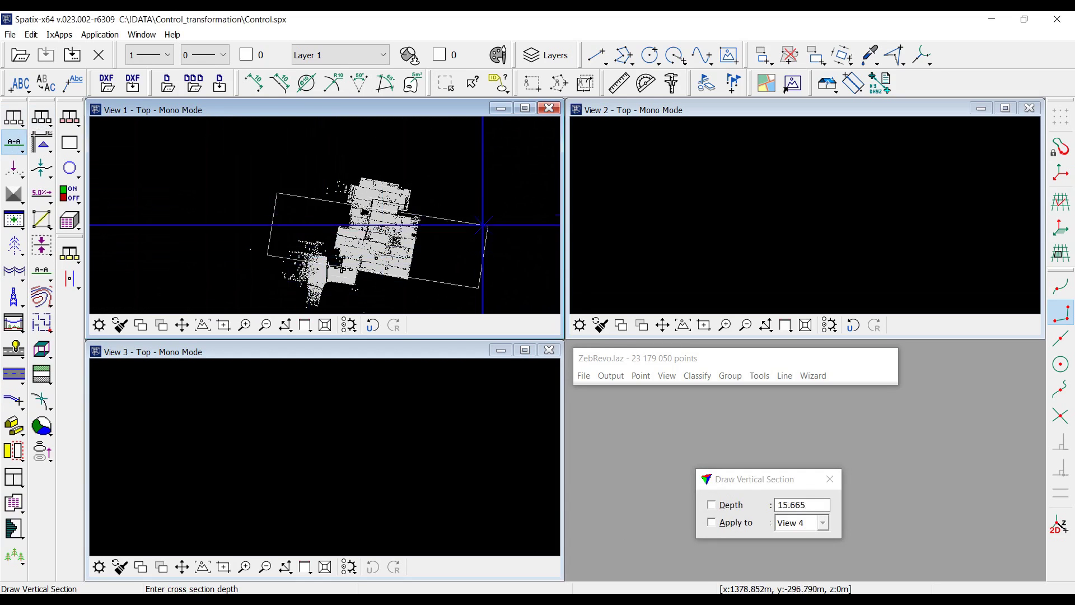
click(482, 190)
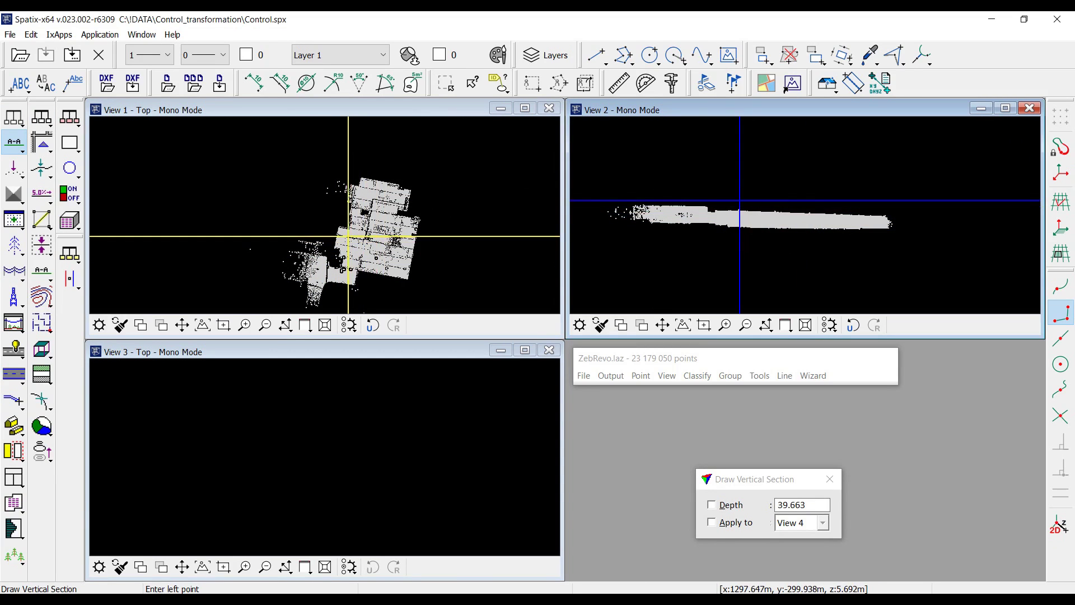
Draw a polygon clipping fence around the upper roof part of the section in View 2
click(558, 83)
click(299, 228)
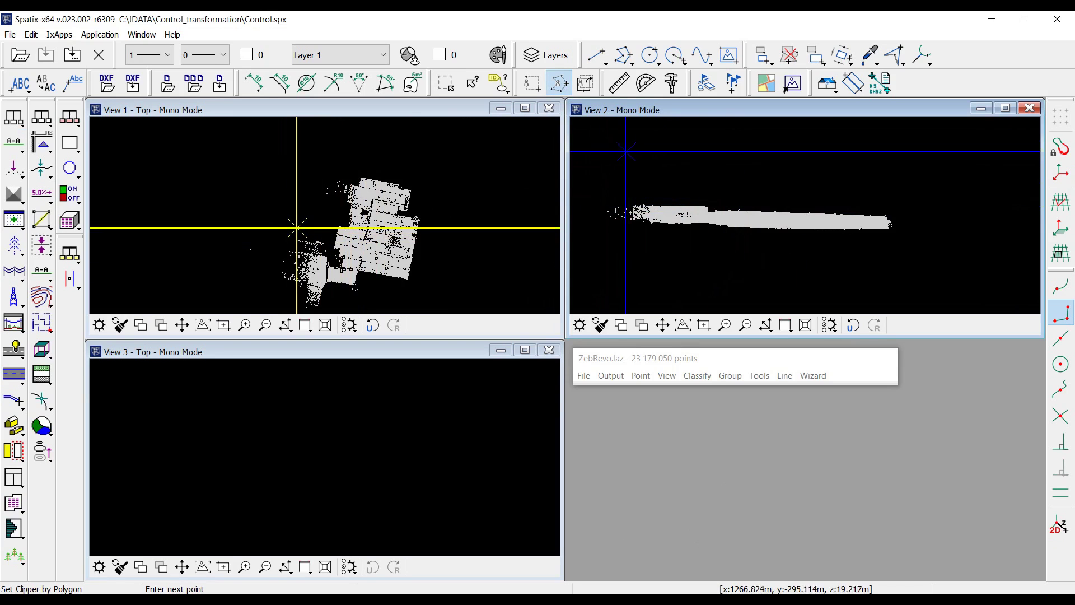
click(597, 210)
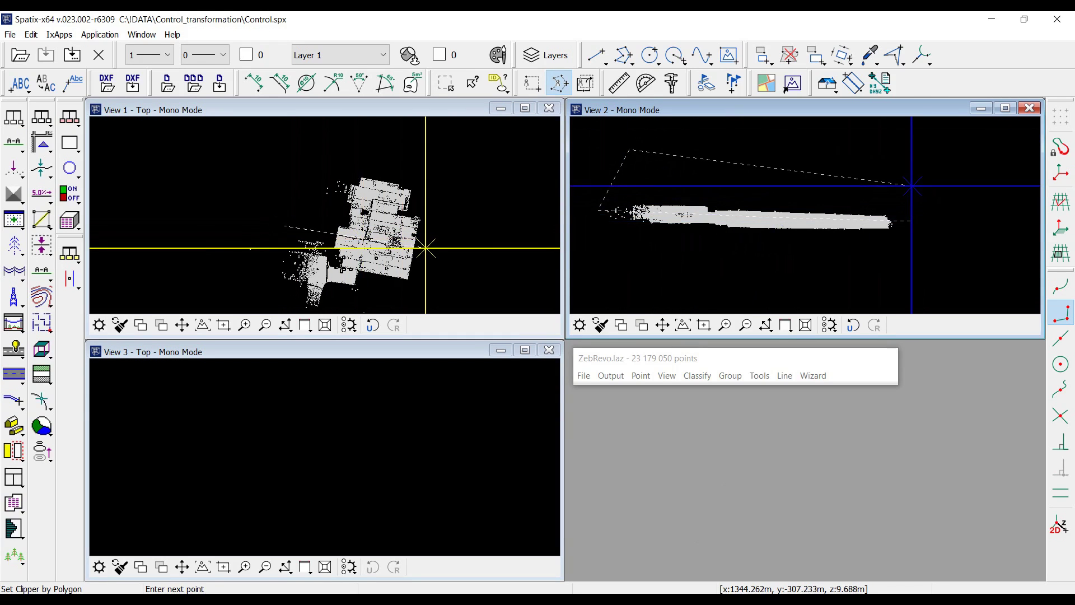
right_click(911, 221)
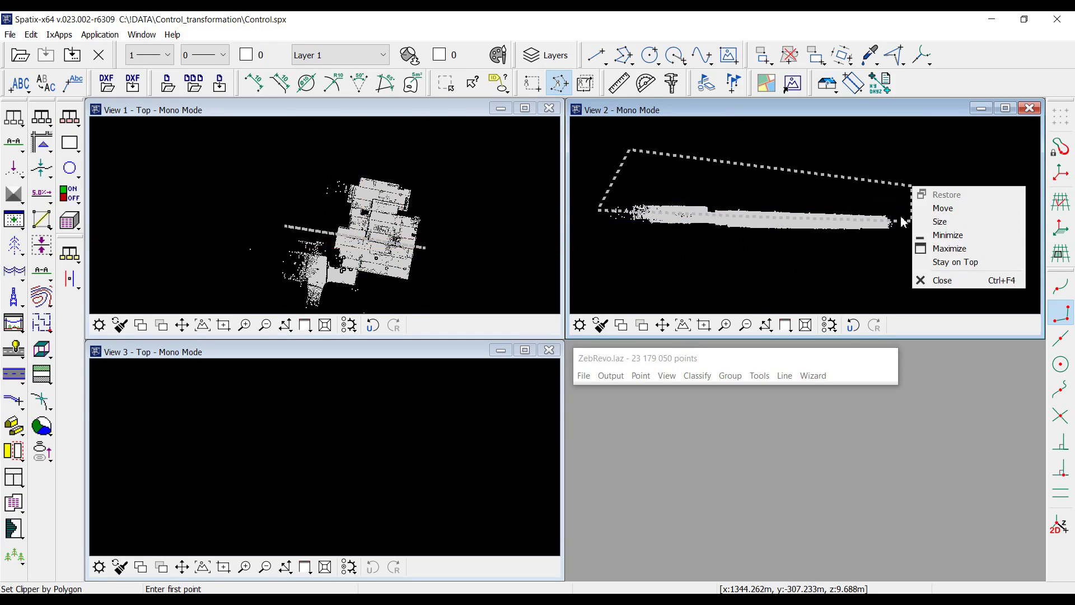
Classify the 8 468 142 points inside the fence from any class to 6 - Building roof
click(694, 382)
click(701, 408)
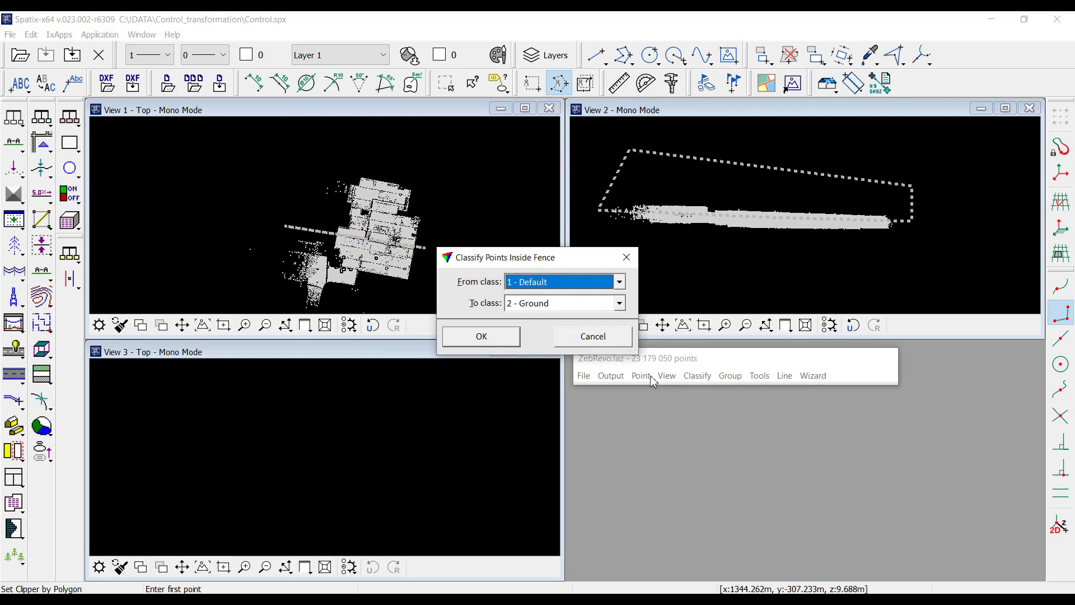
click(553, 286)
click(547, 23)
click(540, 304)
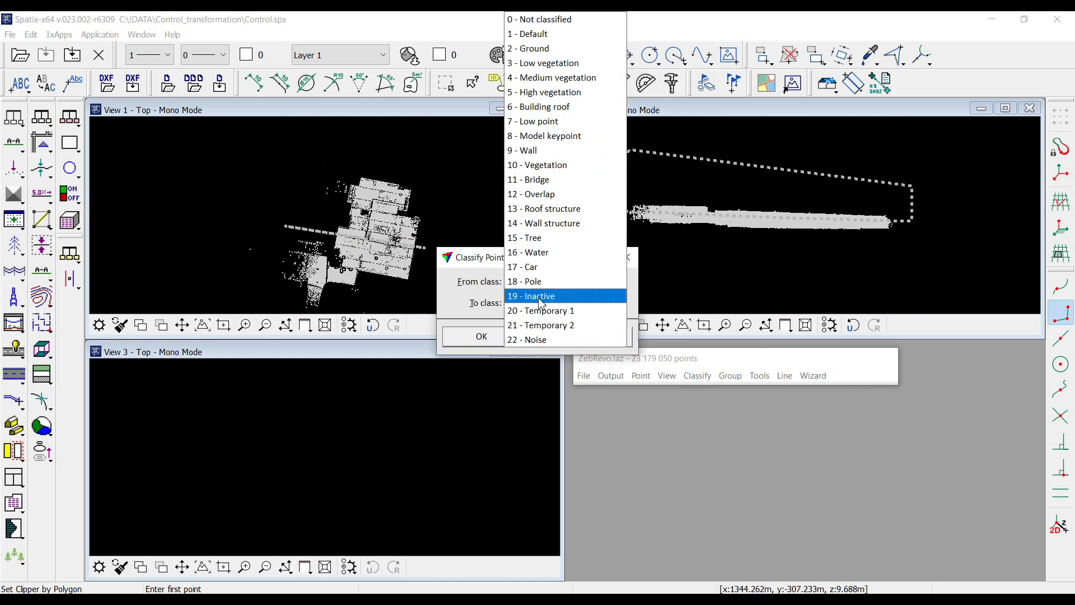
click(540, 107)
click(495, 338)
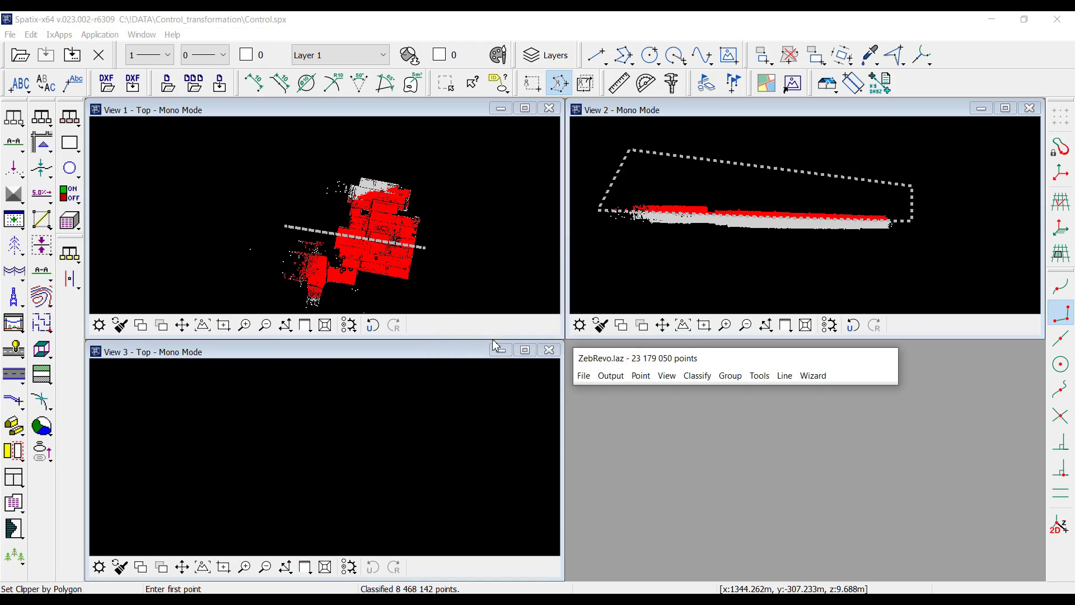
scroll(109, 166, up, 3)
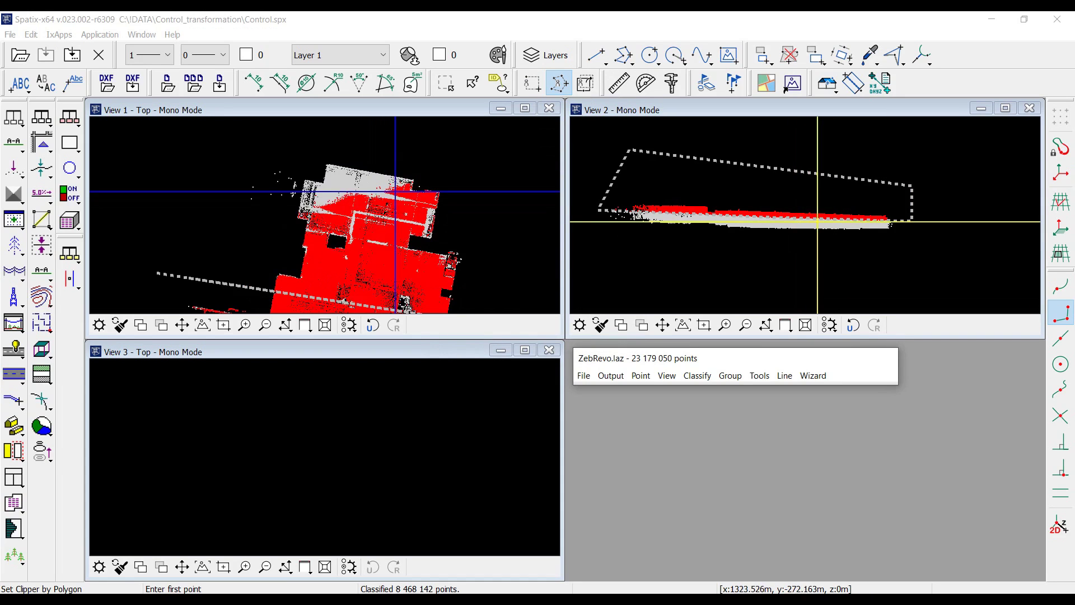
Draw a second A-A vertical section with depth 13.890 and show it in View 2
click(14, 142)
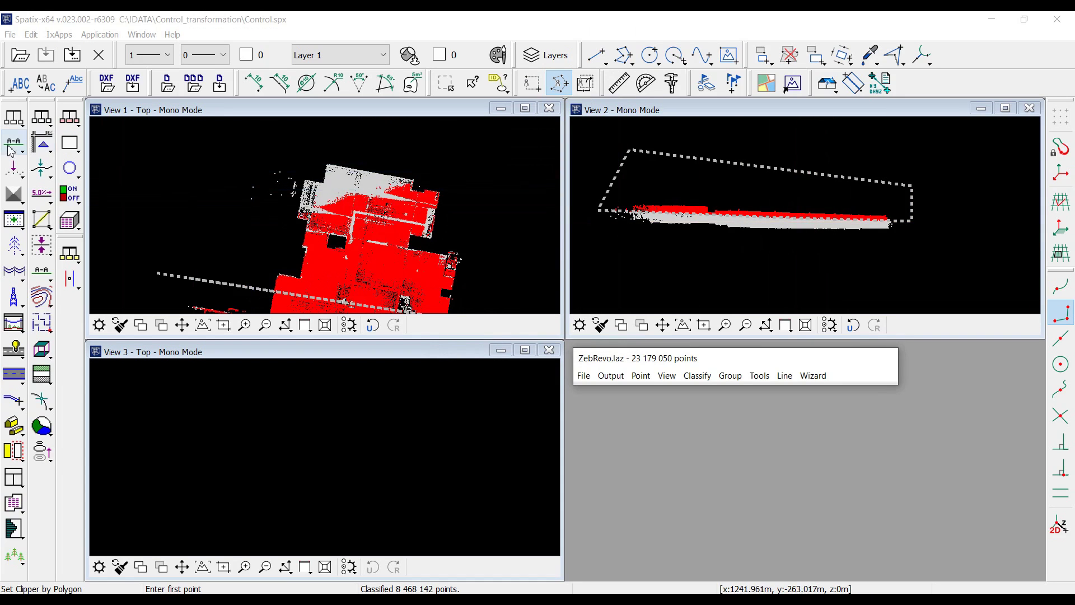
click(256, 200)
click(482, 231)
click(453, 163)
click(776, 207)
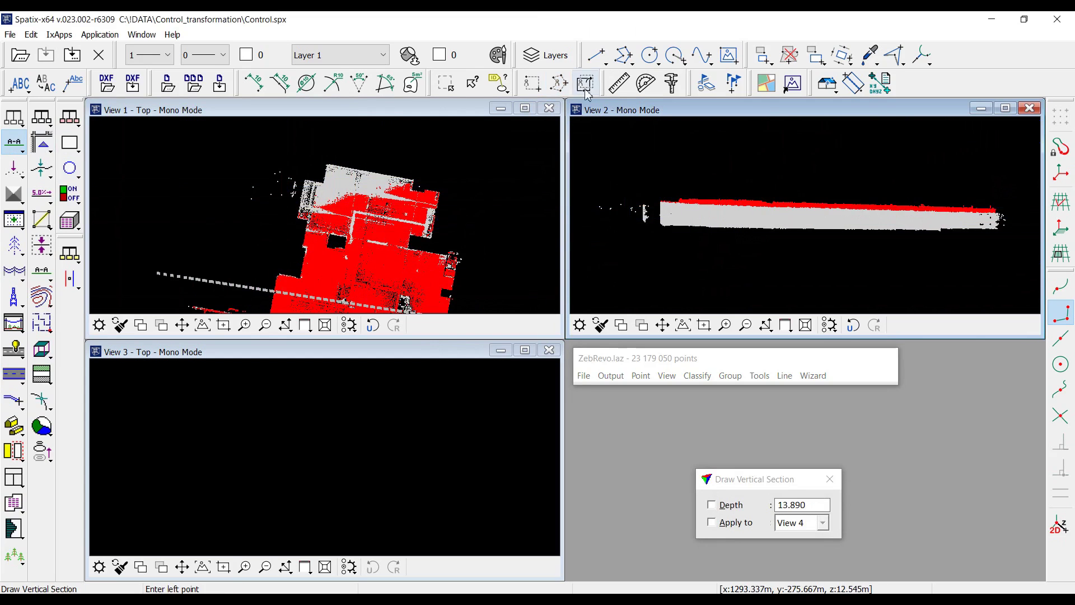
Fence the roof in View 2 with a four-point clipping polygon
click(559, 83)
click(625, 159)
click(630, 212)
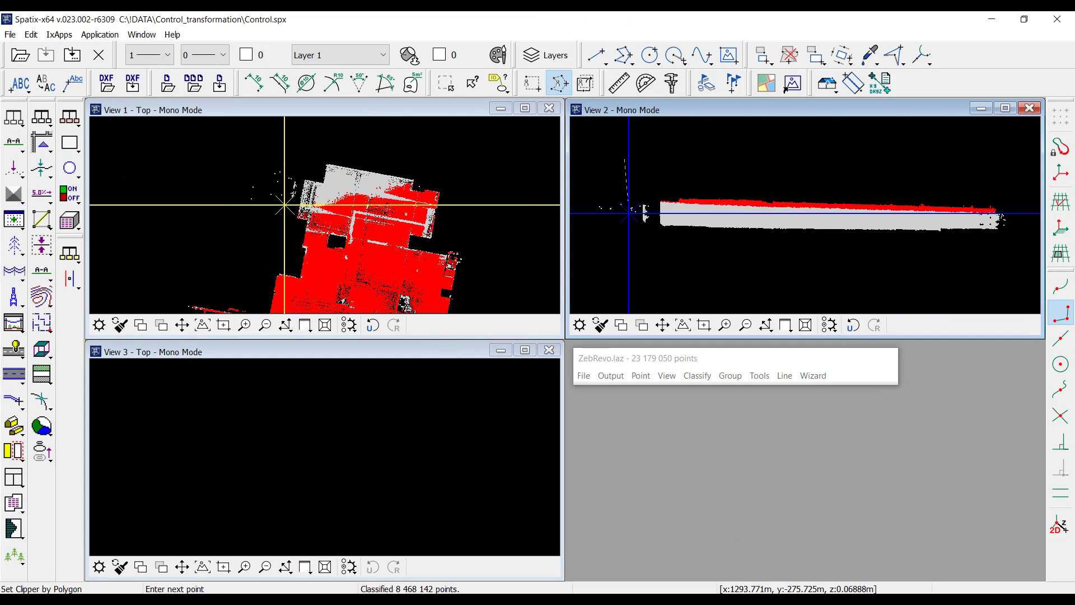
click(1018, 219)
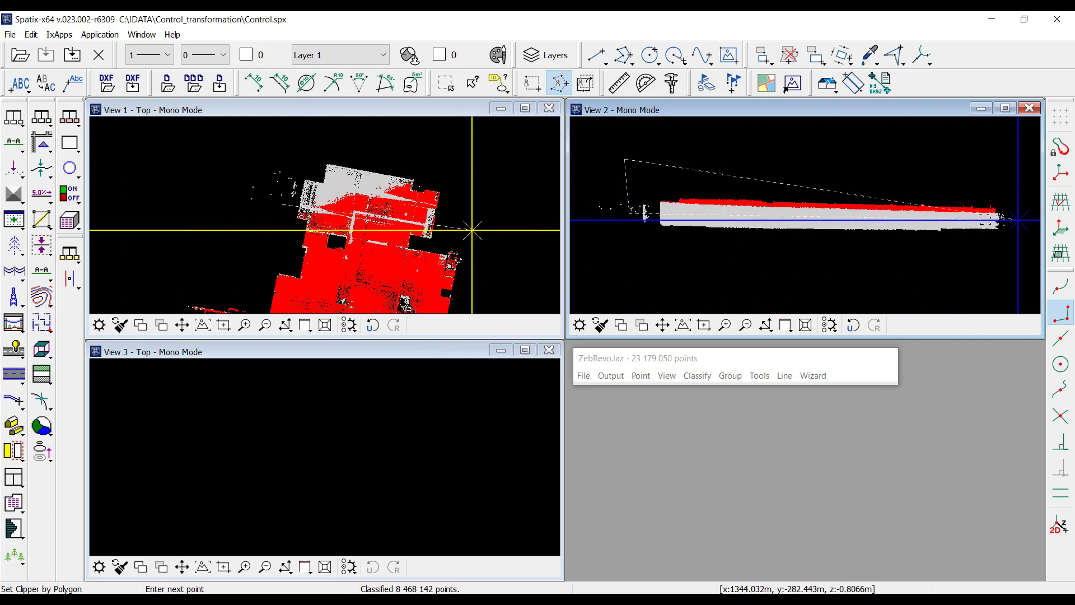
click(1014, 176)
right_click(1015, 177)
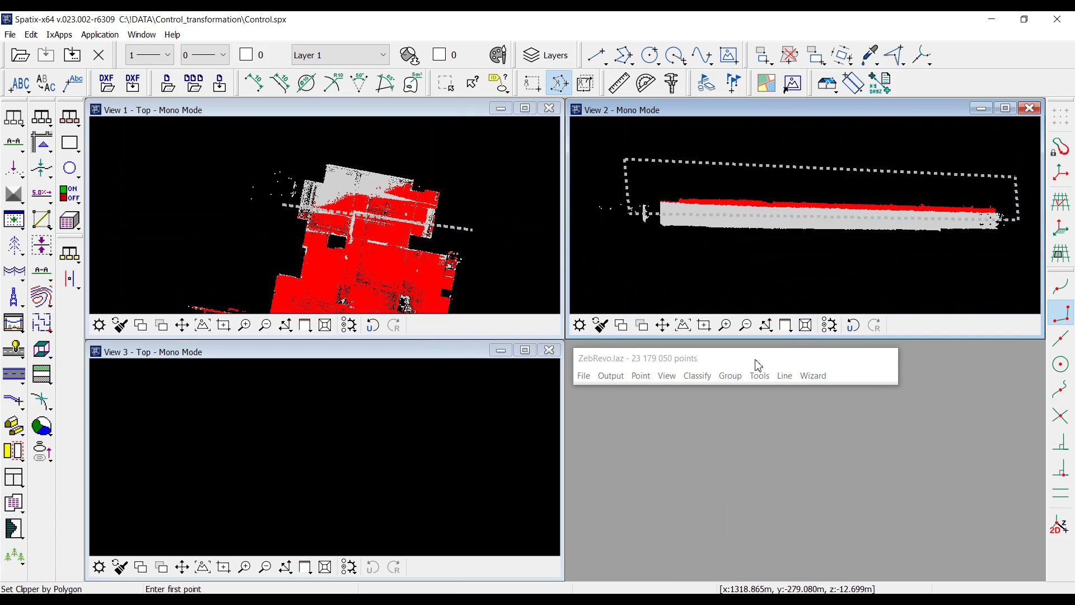
Classify the 3 929 683 fenced roof points as Building roof
click(698, 375)
click(710, 410)
click(482, 337)
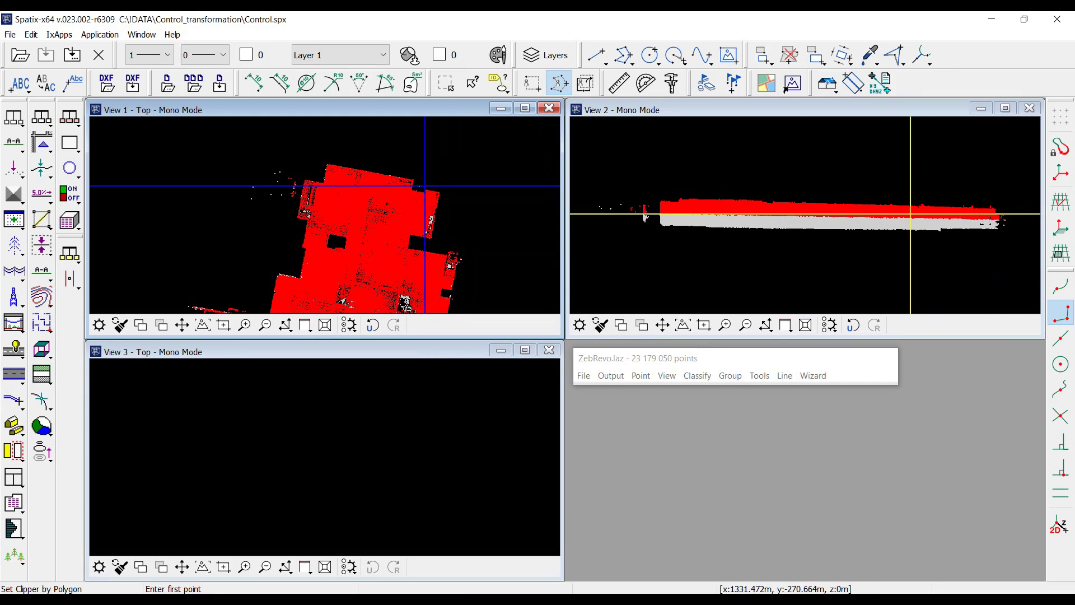
click(667, 377)
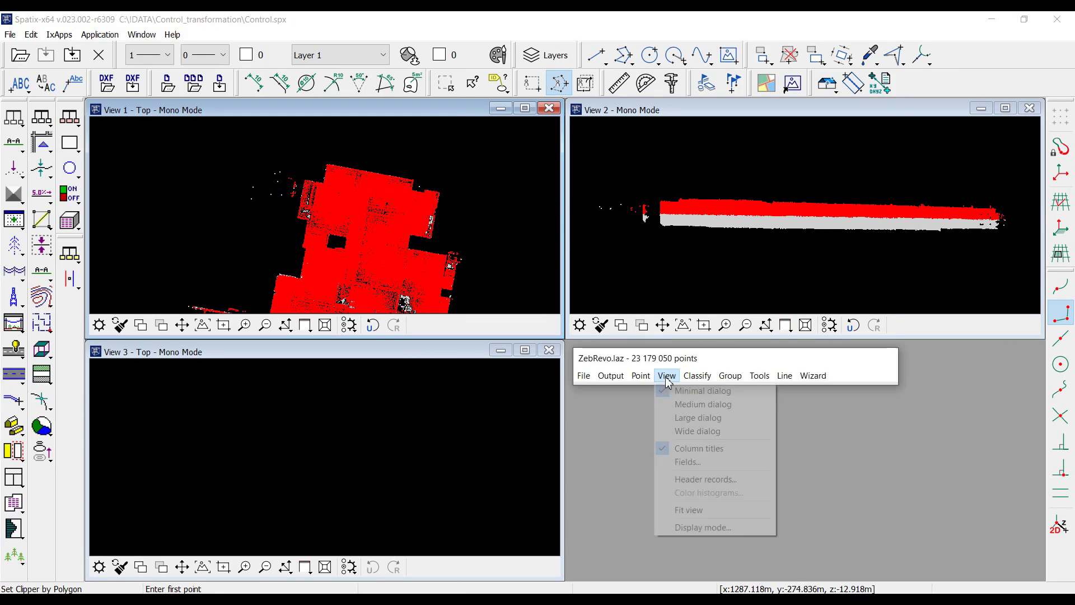
Refit View 1, then hide class 6 Building roof in all views through Display mode
click(689, 512)
click(441, 271)
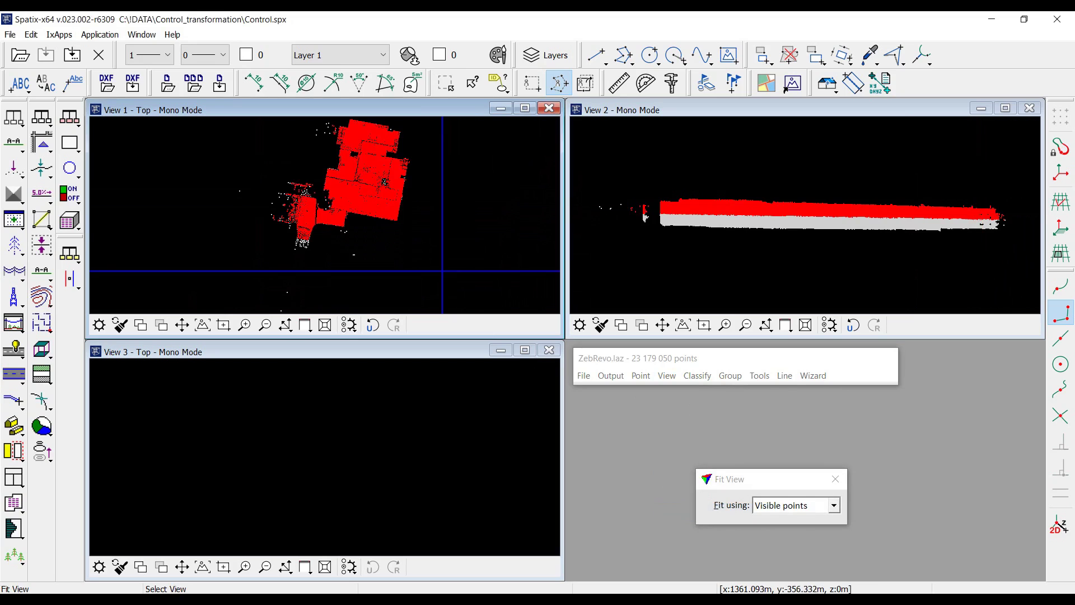
click(669, 385)
click(690, 524)
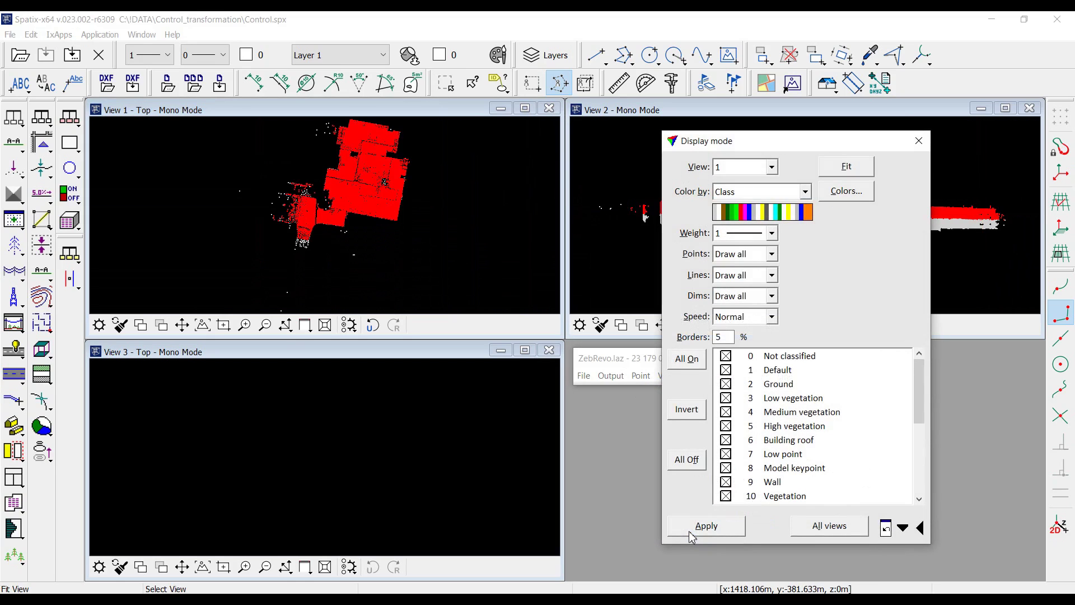
click(727, 441)
click(808, 529)
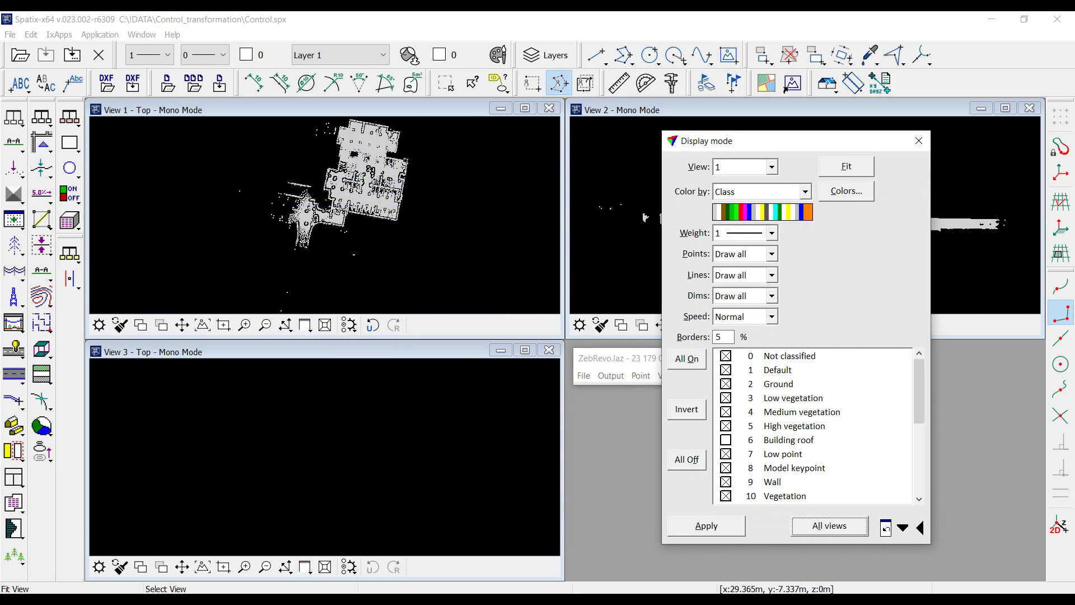
click(325, 456)
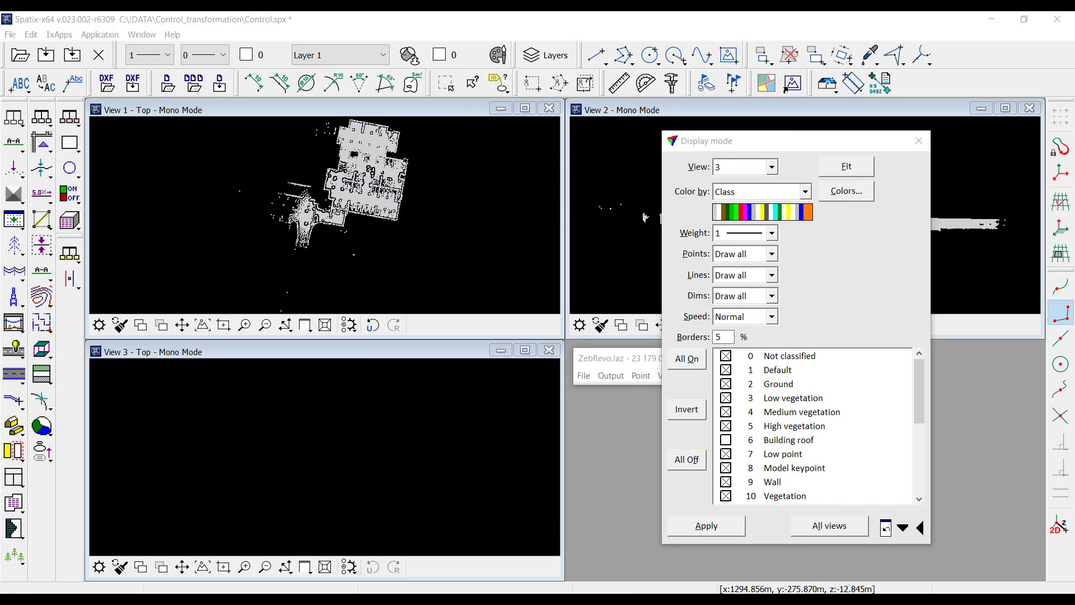
click(919, 140)
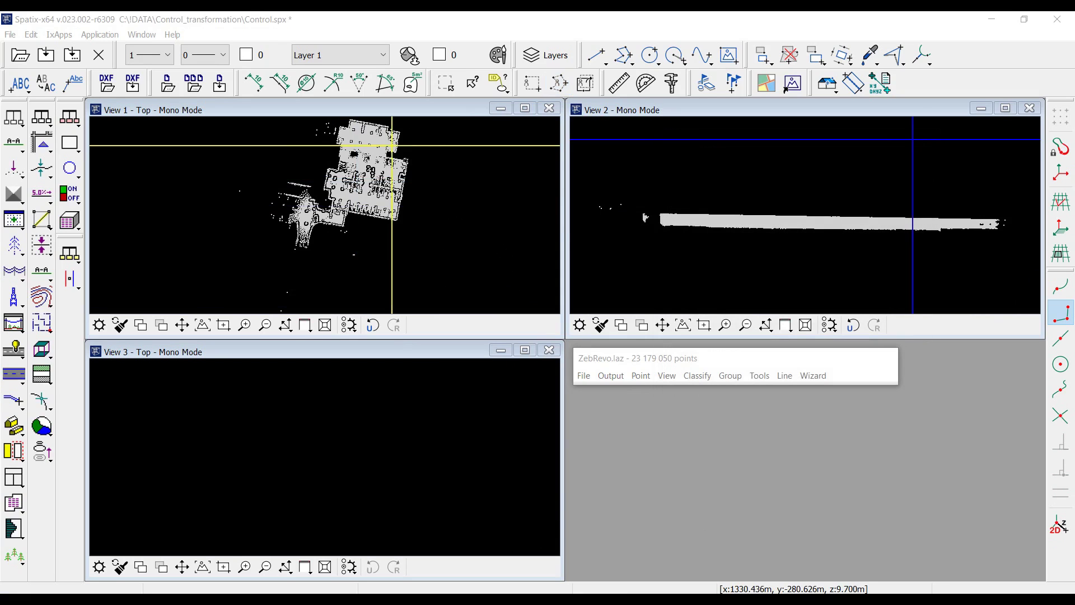
Attach Control_draft.jpg in the Raster-refs Manager and fit it into View 3
click(793, 85)
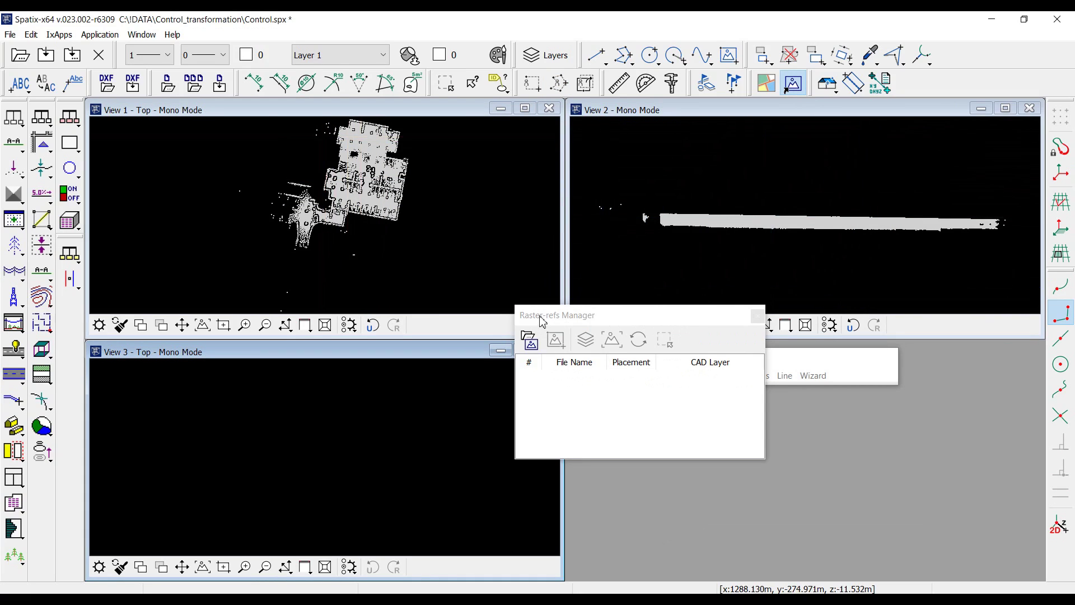
click(530, 340)
click(468, 255)
click(692, 396)
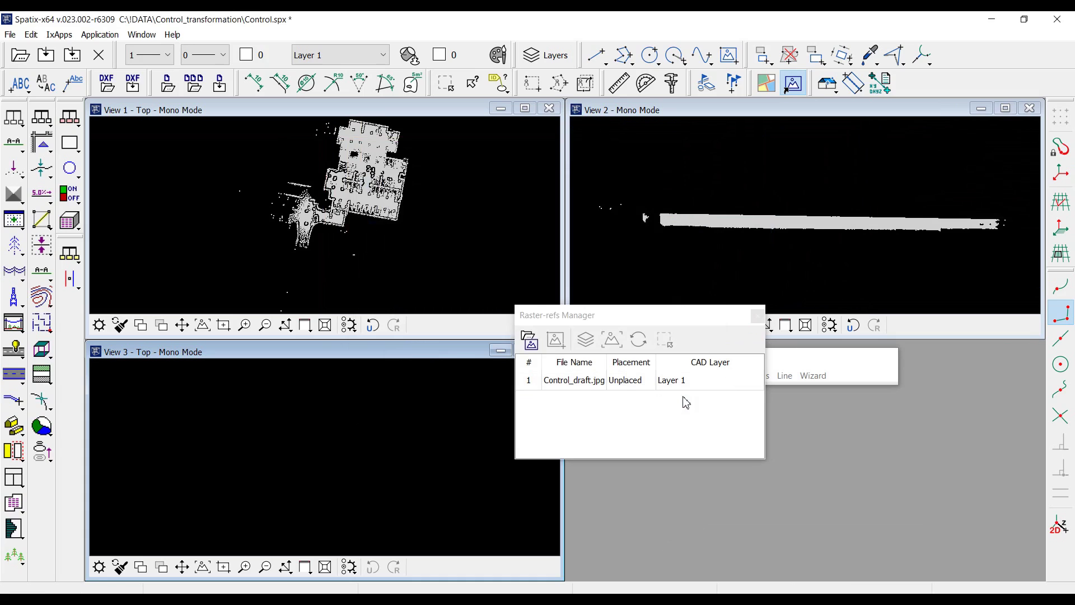
click(580, 386)
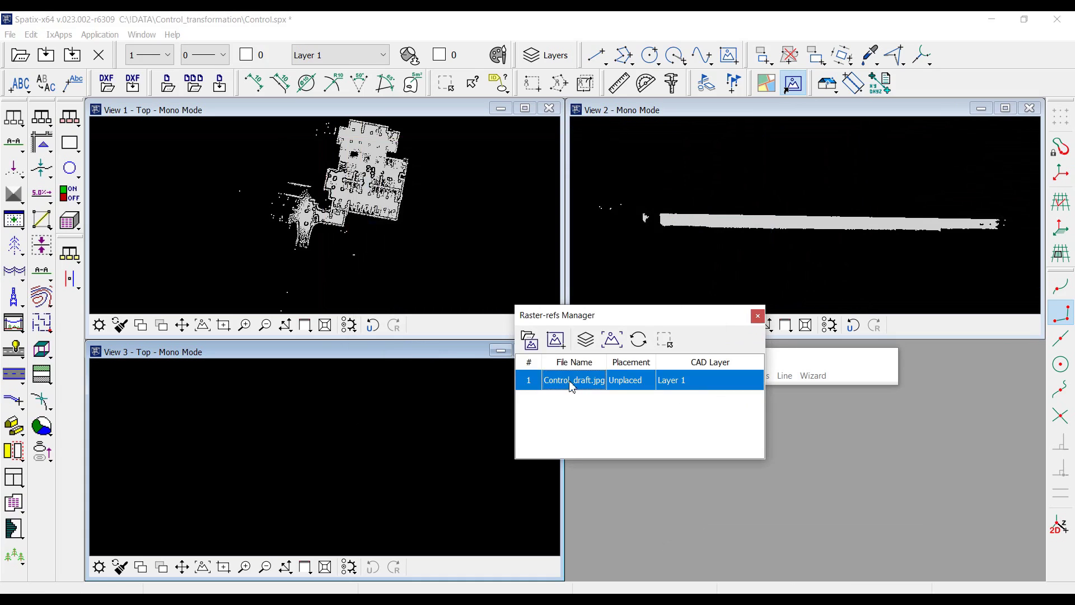
click(612, 339)
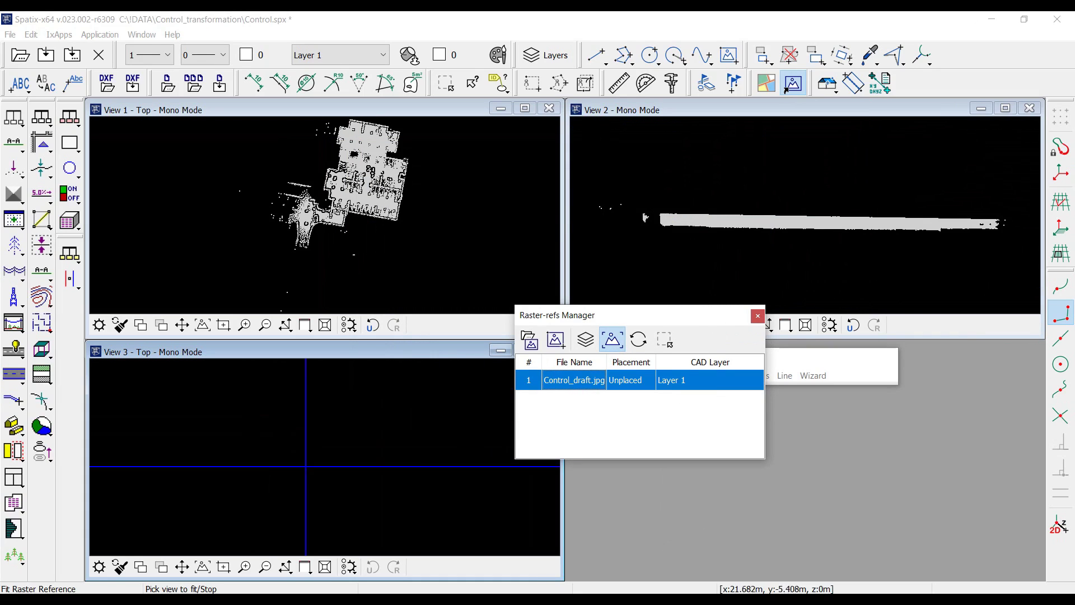
click(325, 440)
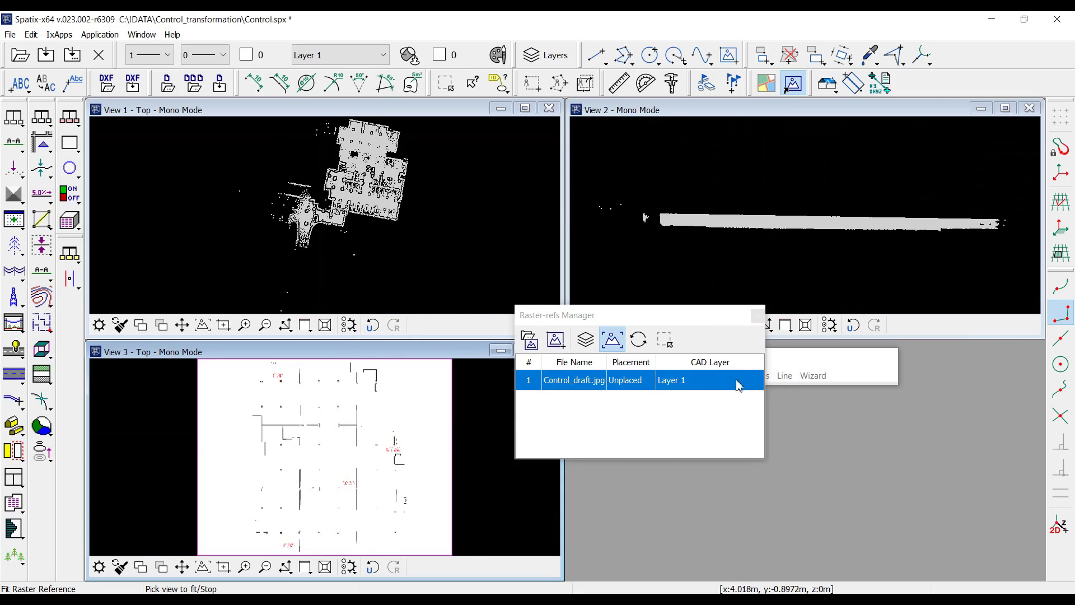
click(757, 316)
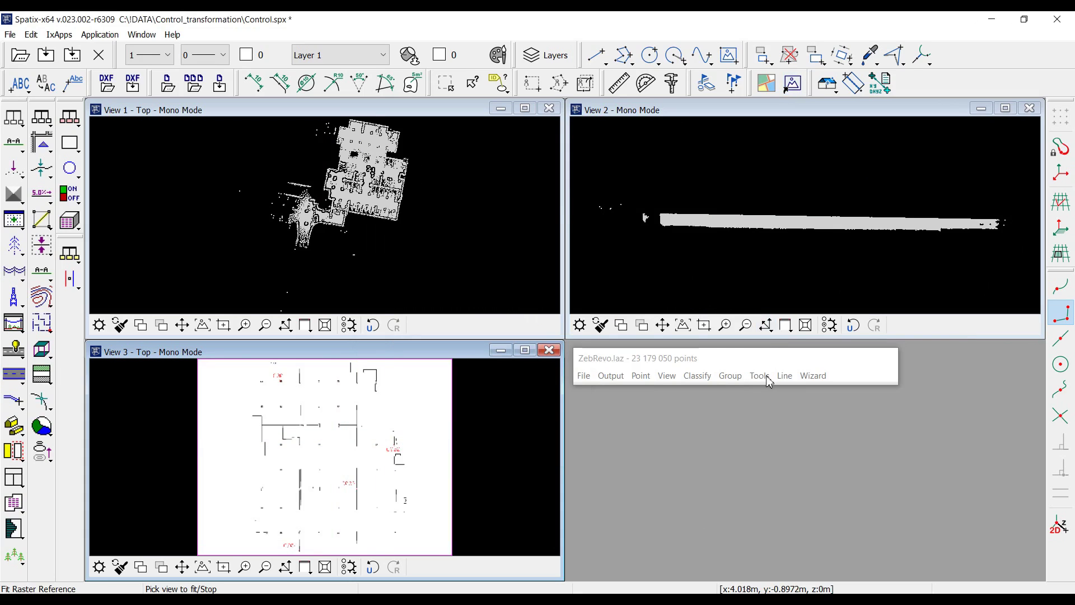
click(784, 375)
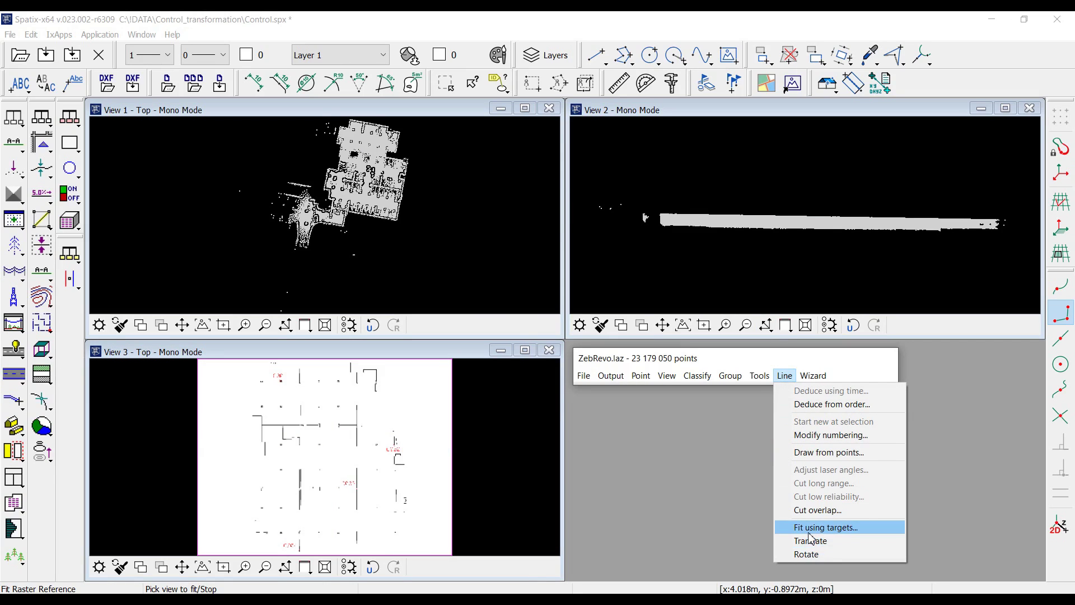
Launch Line > Fit using targets with the method left at Manual entry
click(810, 532)
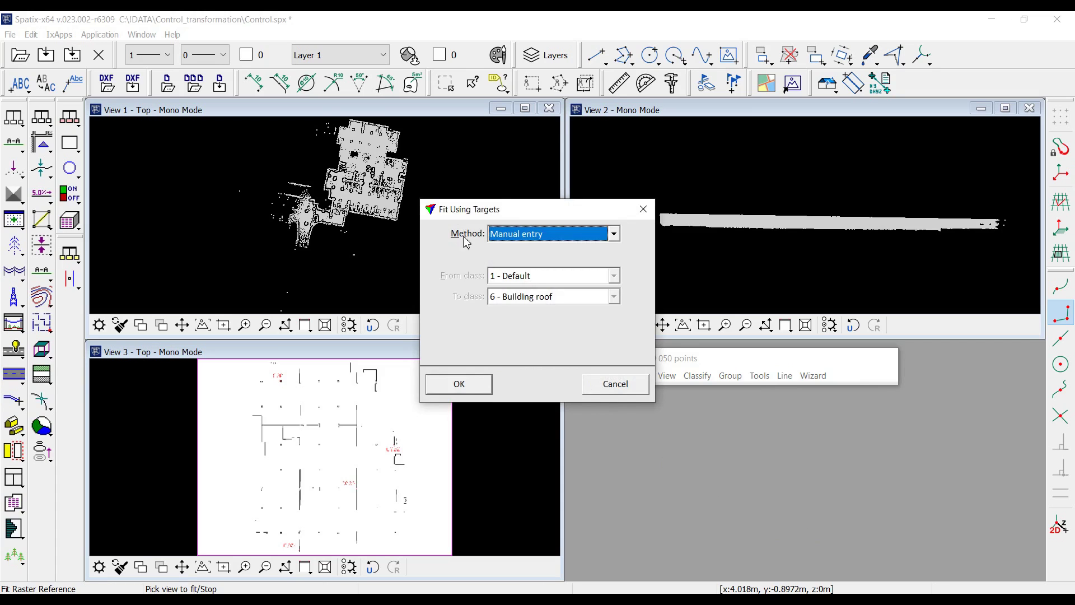
click(518, 235)
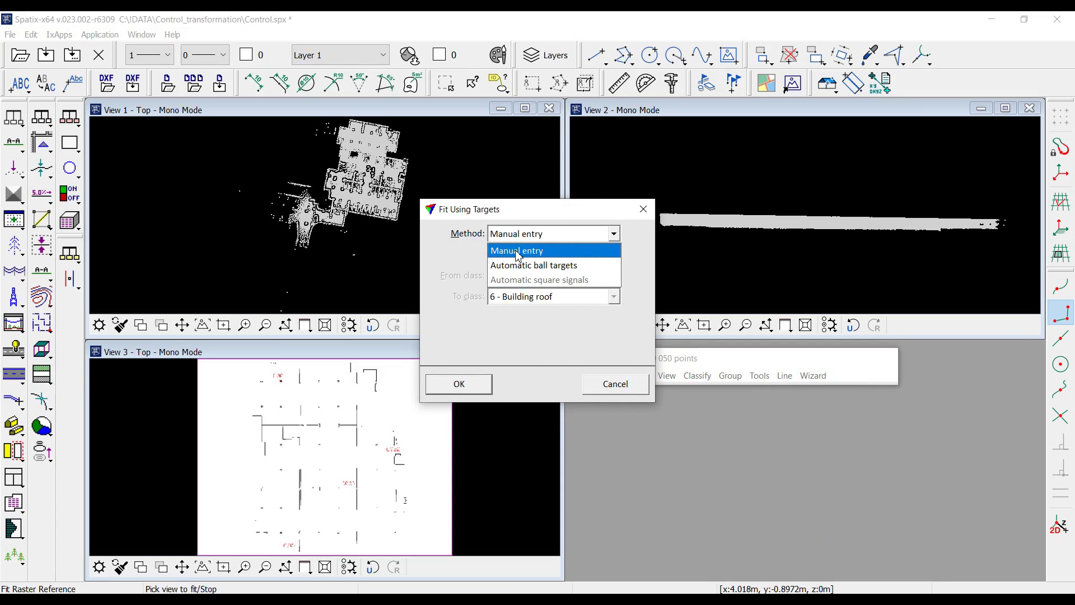
click(518, 255)
click(469, 387)
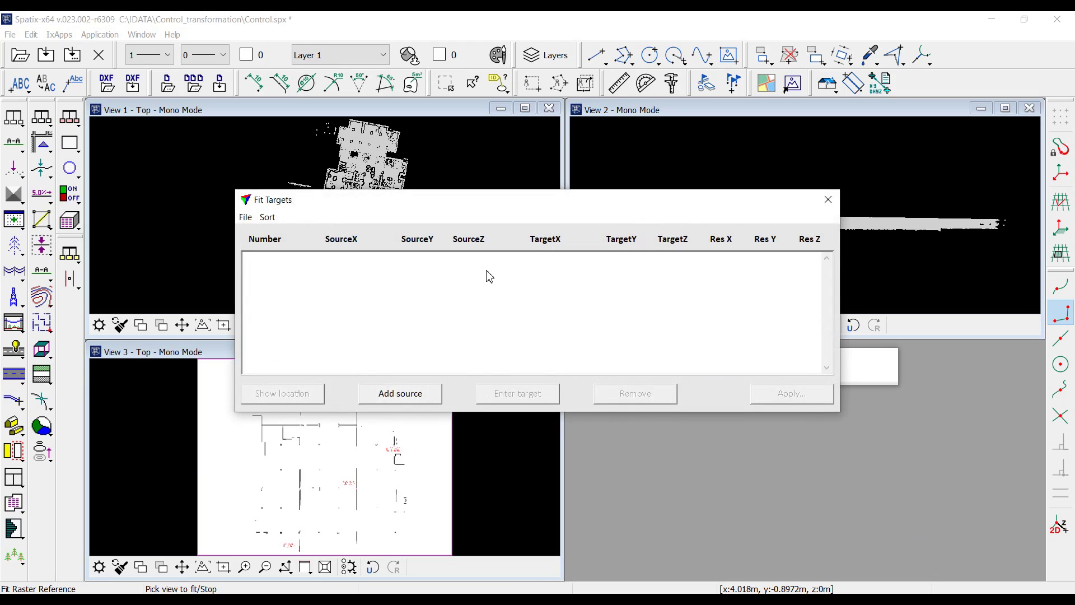
Move the Fit Targets table aside and zoom View 1 to C001 and the square target
drag(482, 204, 672, 351)
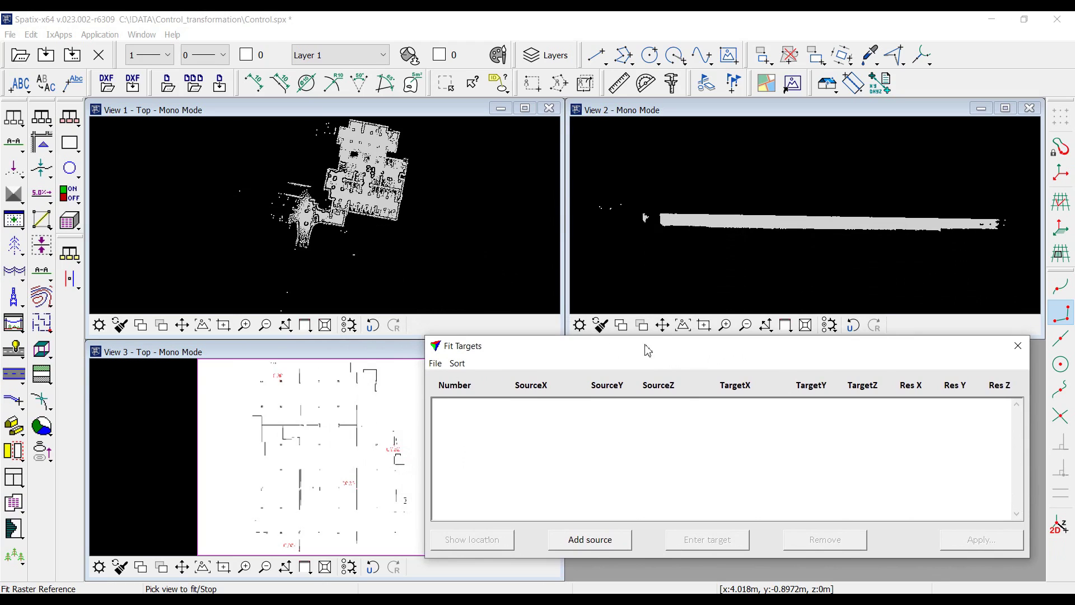
scroll(269, 360, up, 3)
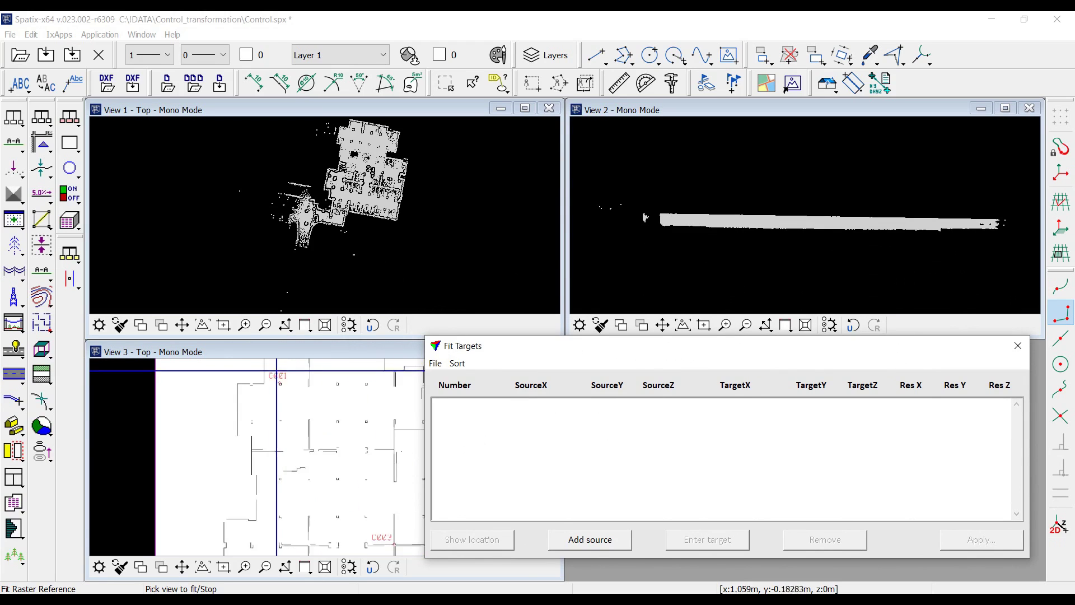
scroll(277, 371, up, 15)
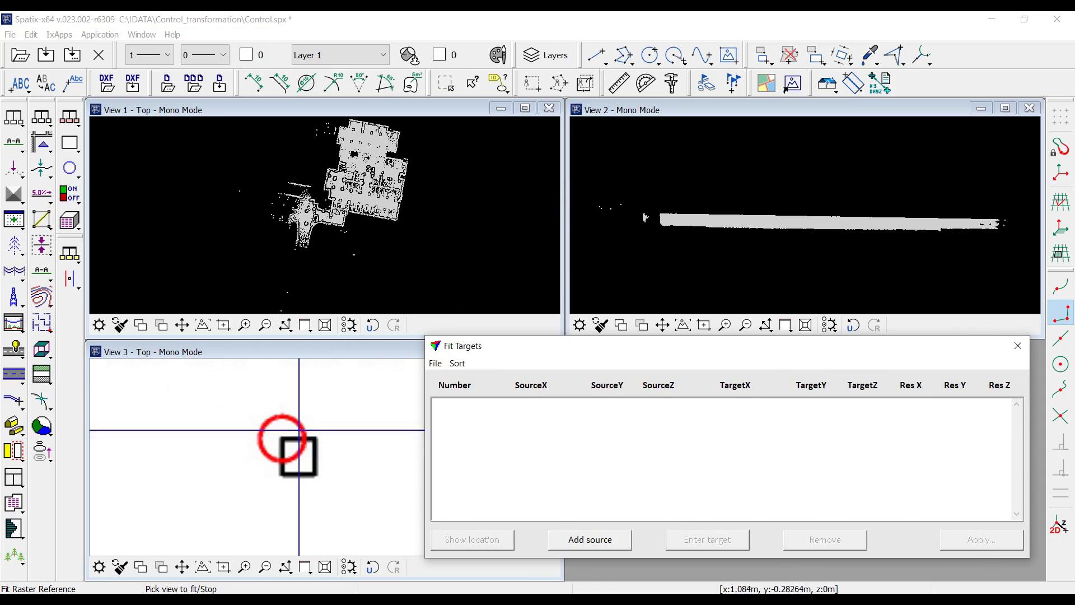
scroll(288, 446, down, 5)
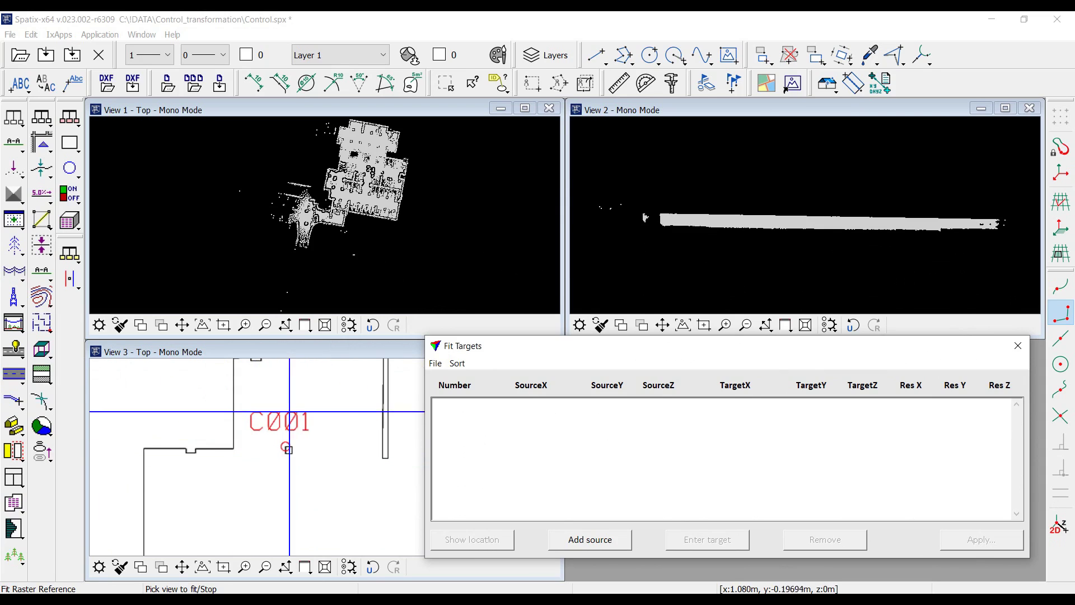
scroll(353, 168, up, 6)
scroll(353, 168, up, 6)
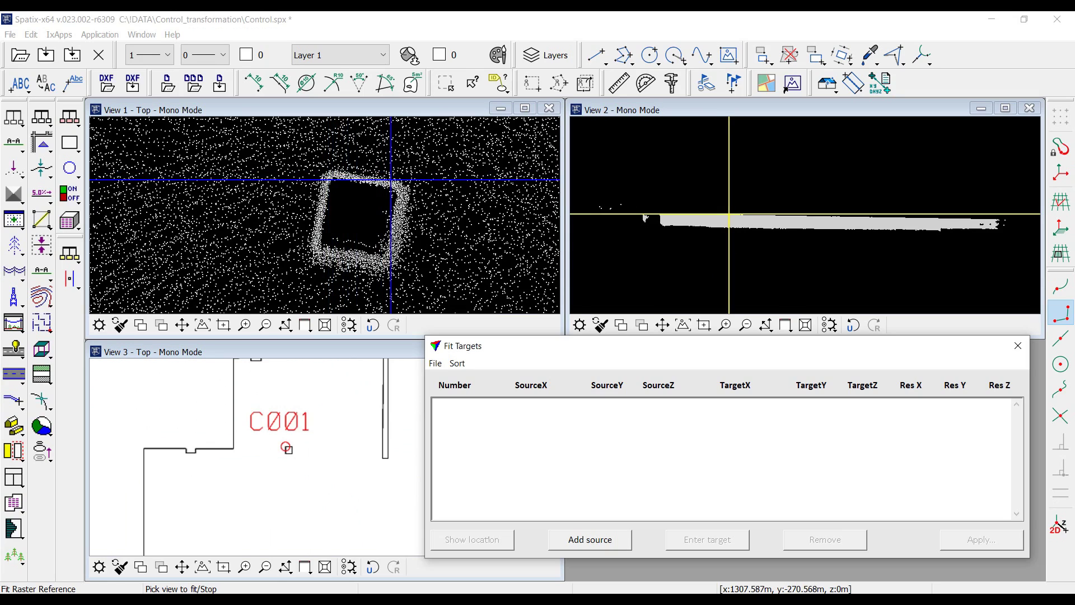
Section the square target and add its corner as source point 1307.287, -270.551, -1.562
click(14, 143)
click(230, 161)
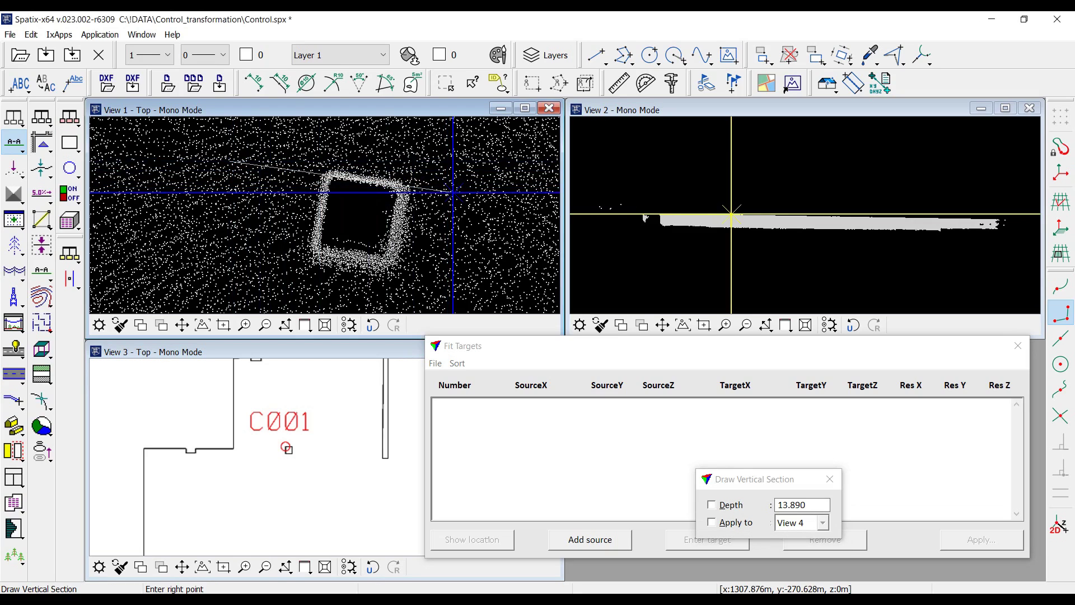
click(451, 187)
click(453, 185)
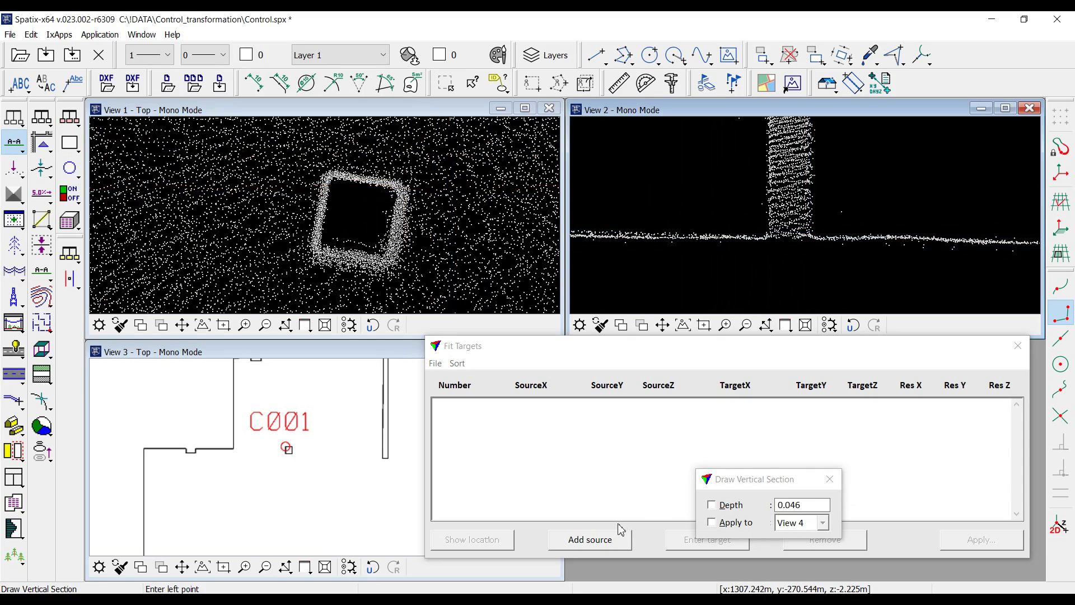
click(591, 541)
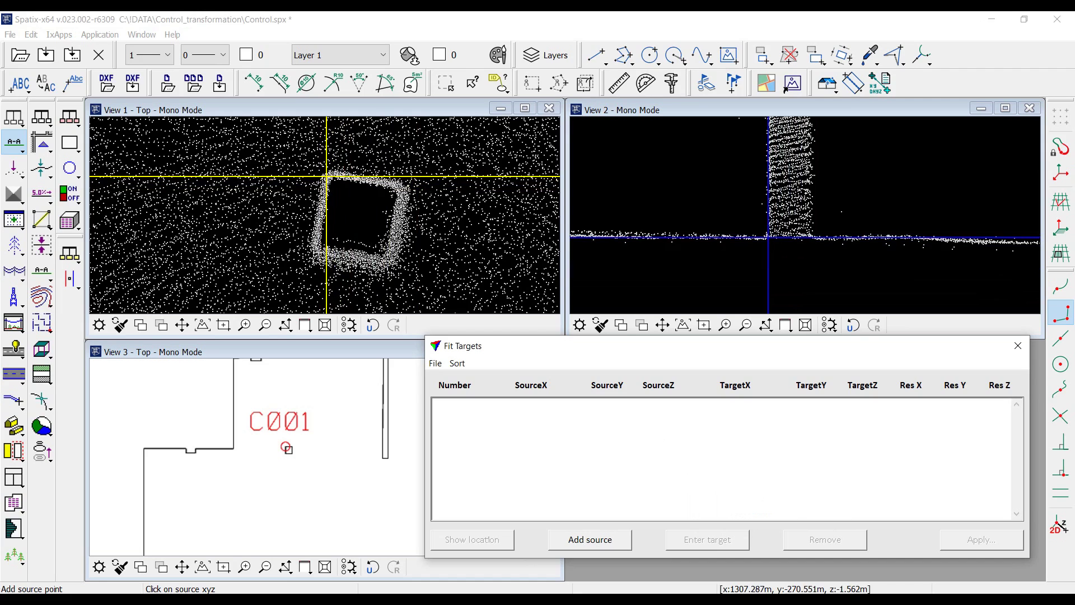
click(326, 177)
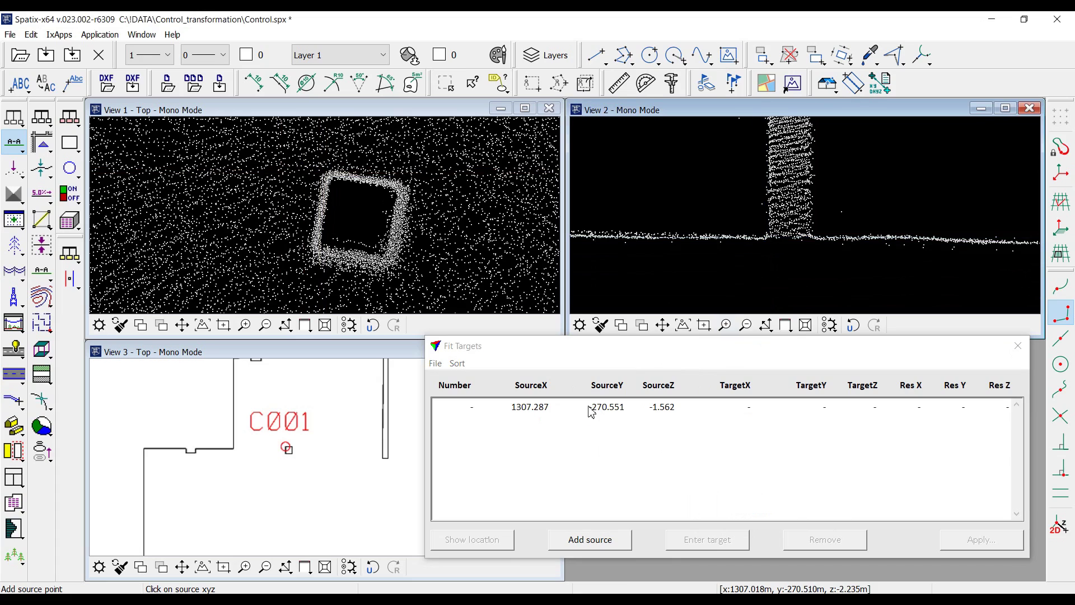
Zoom View 1 to the building corner and define a 0.049-deep vertical section across it
scroll(252, 425, down, 3)
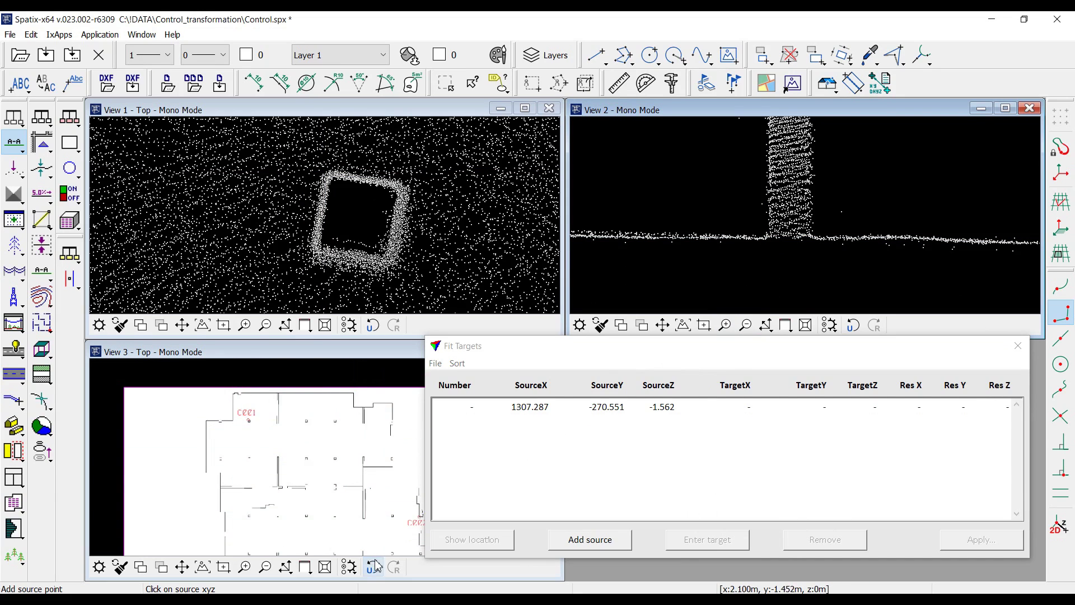
scroll(409, 516, up, 4)
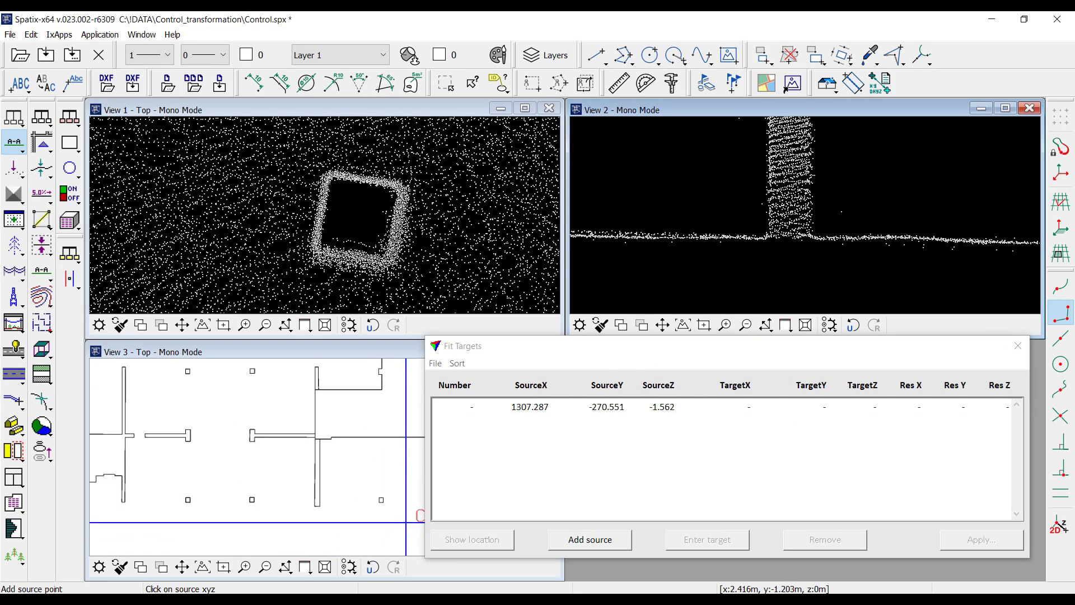
scroll(361, 453, up, 4)
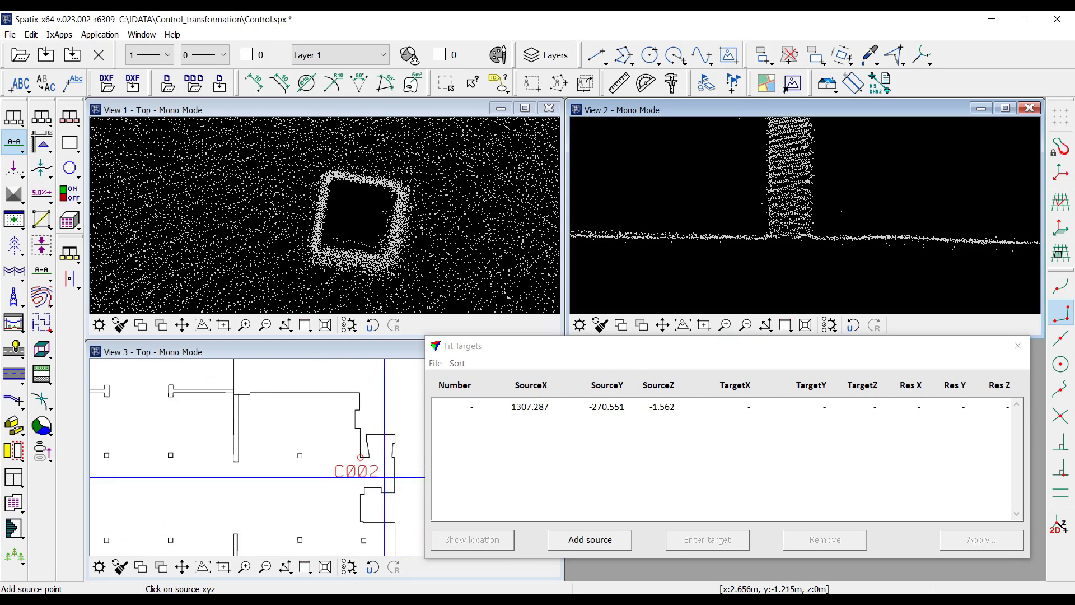
scroll(361, 453, up, 3)
scroll(274, 184, up, 5)
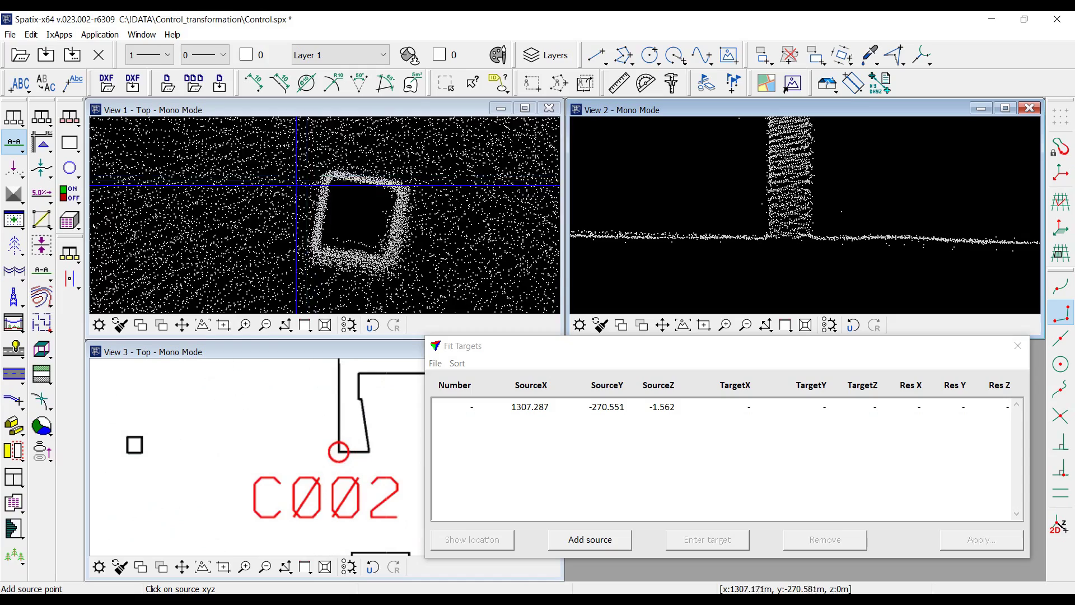
scroll(274, 183, down, 5)
scroll(362, 217, up, 1)
scroll(362, 217, up, 3)
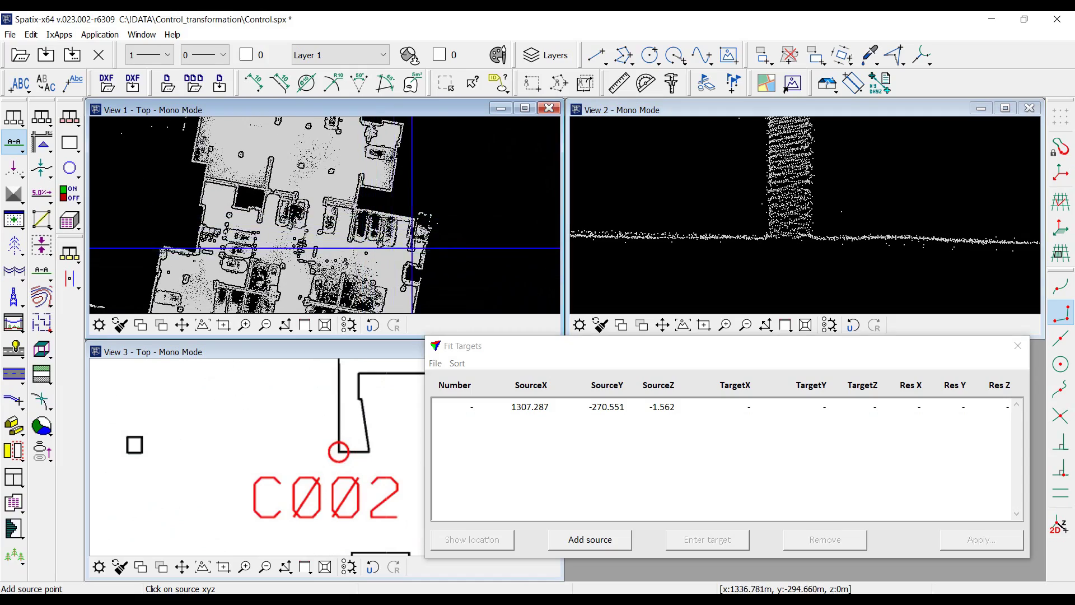
scroll(414, 257, up, 4)
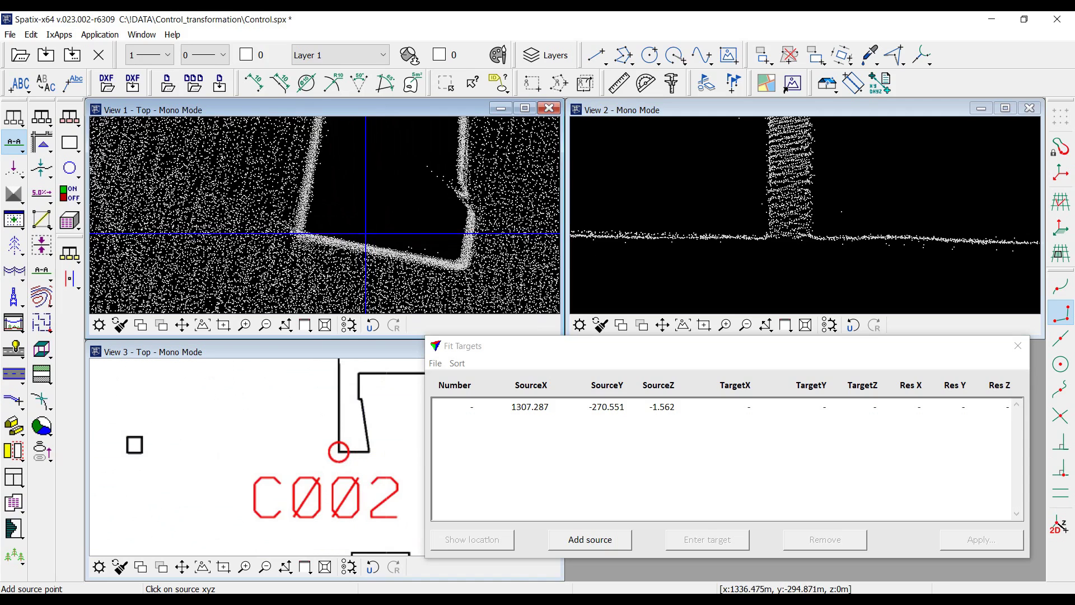
click(23, 143)
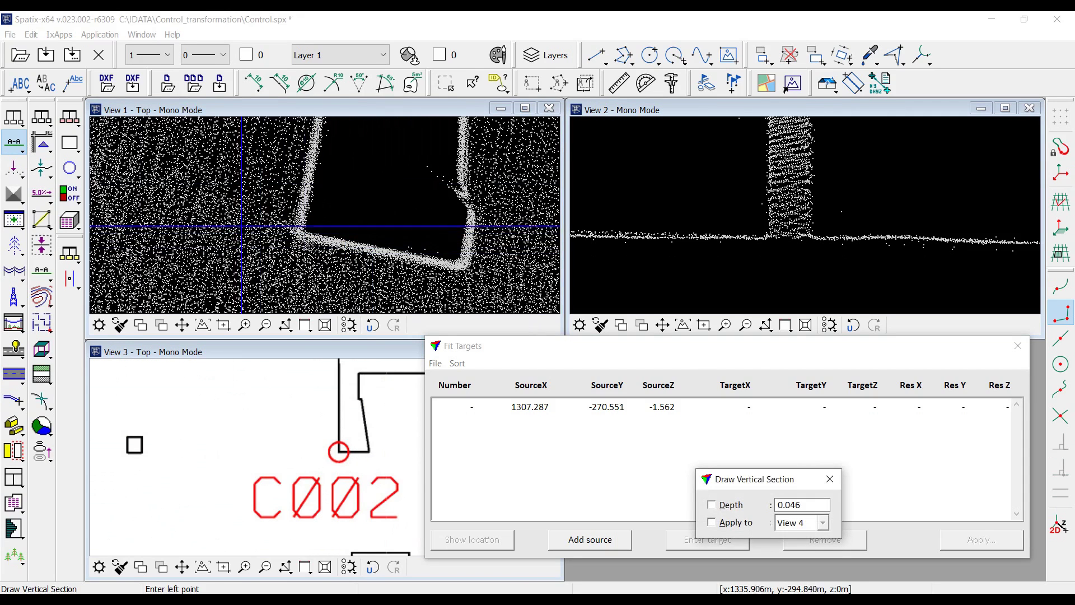
click(184, 212)
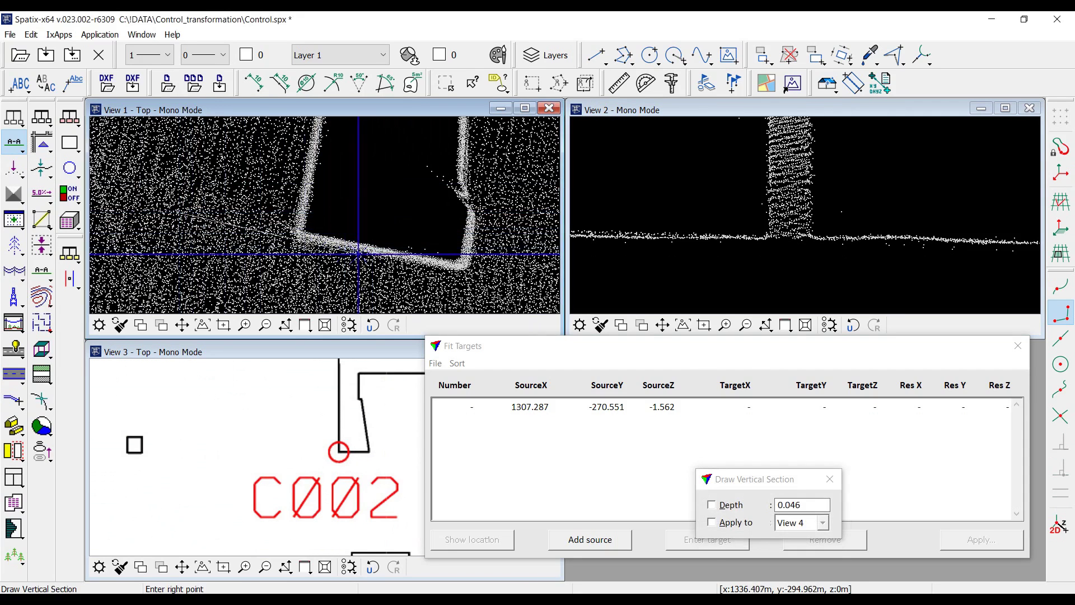
click(467, 268)
click(470, 247)
Show the section in View 2 and add the wall corner as source point 1336.154, -294.873, -1.815
click(714, 223)
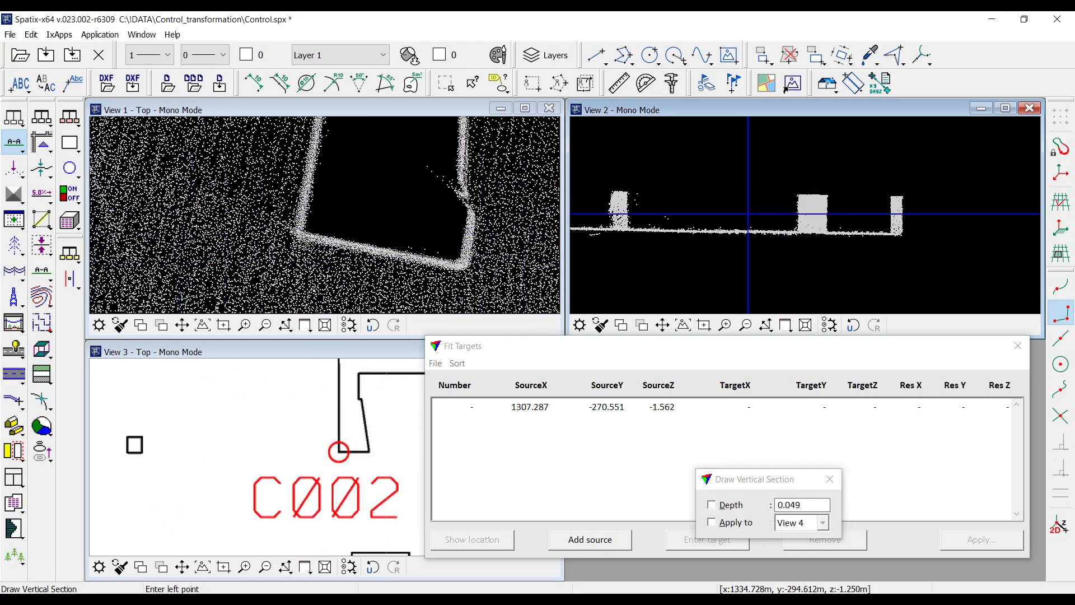
click(594, 541)
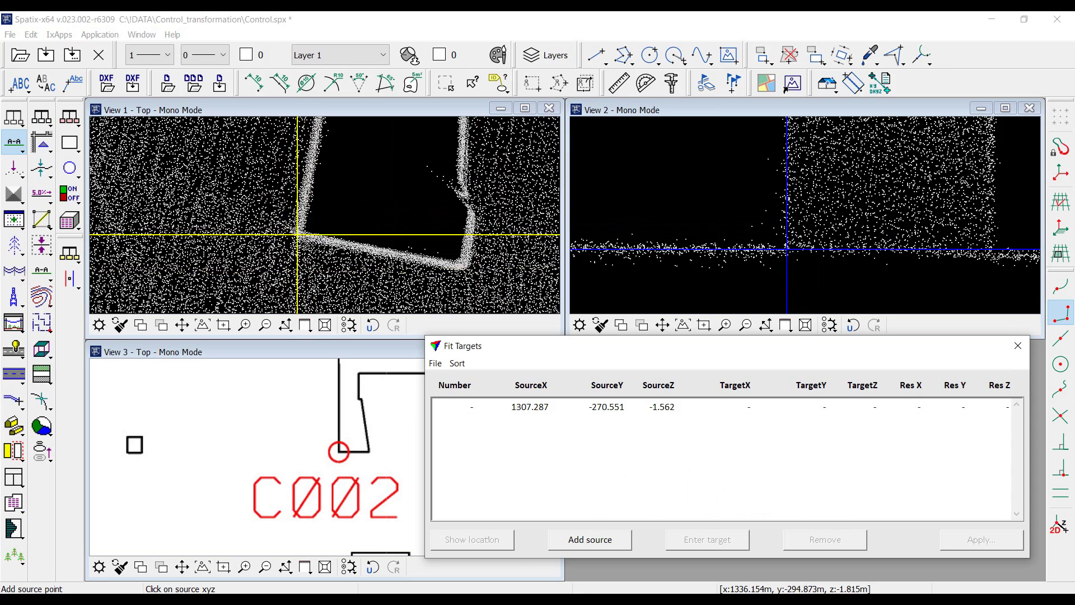
click(787, 248)
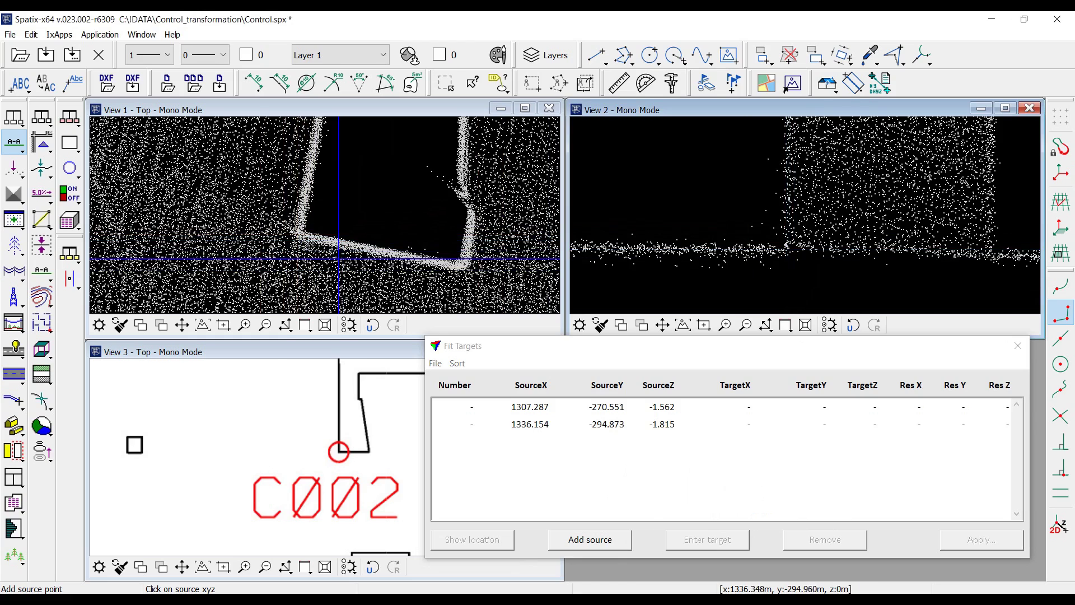
Zoom View 1 to the next corner and cut a vertical section through it
scroll(300, 434, down, 5)
scroll(293, 409, up, 3)
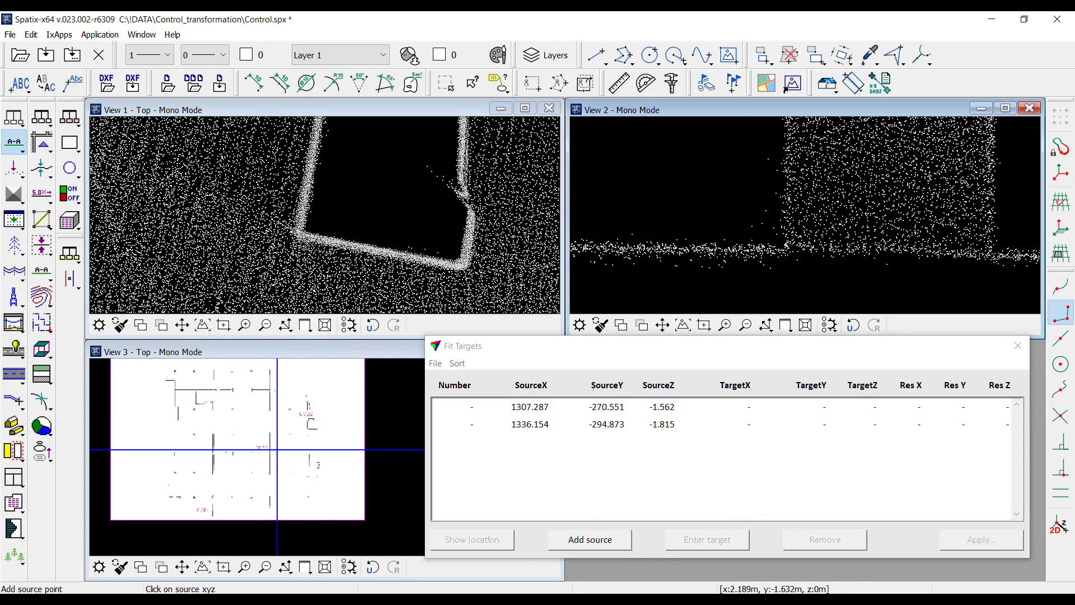
scroll(358, 224, down, 3)
scroll(358, 224, down, 5)
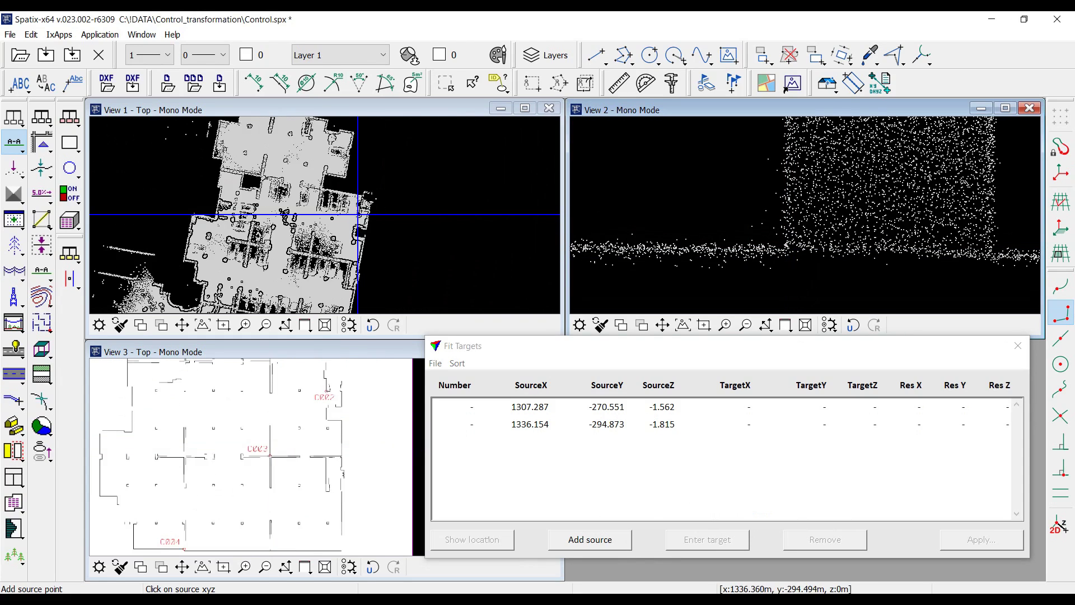
scroll(337, 213, up, 6)
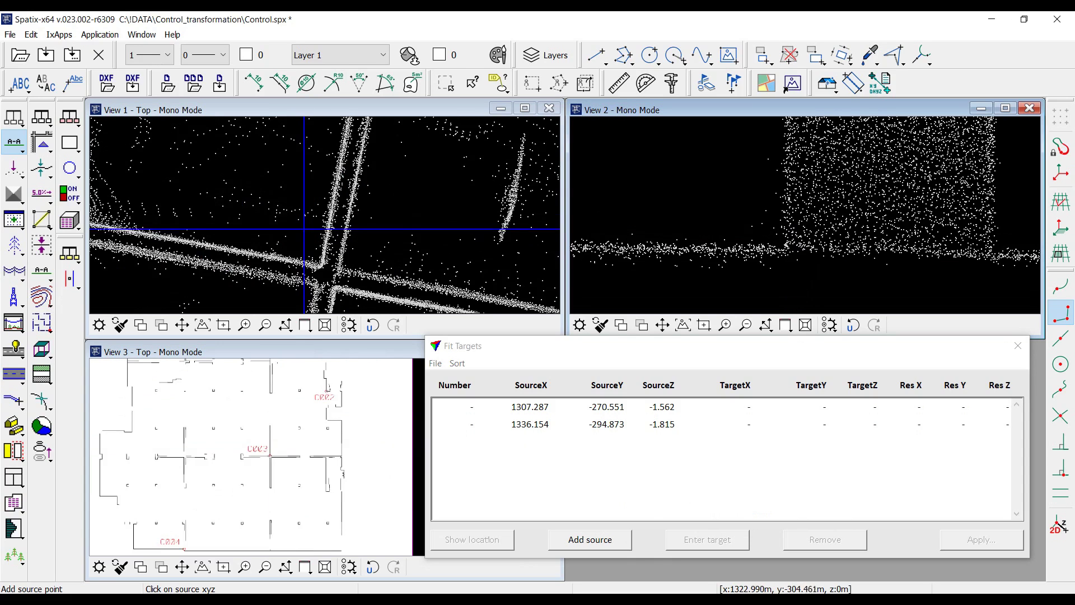
click(14, 143)
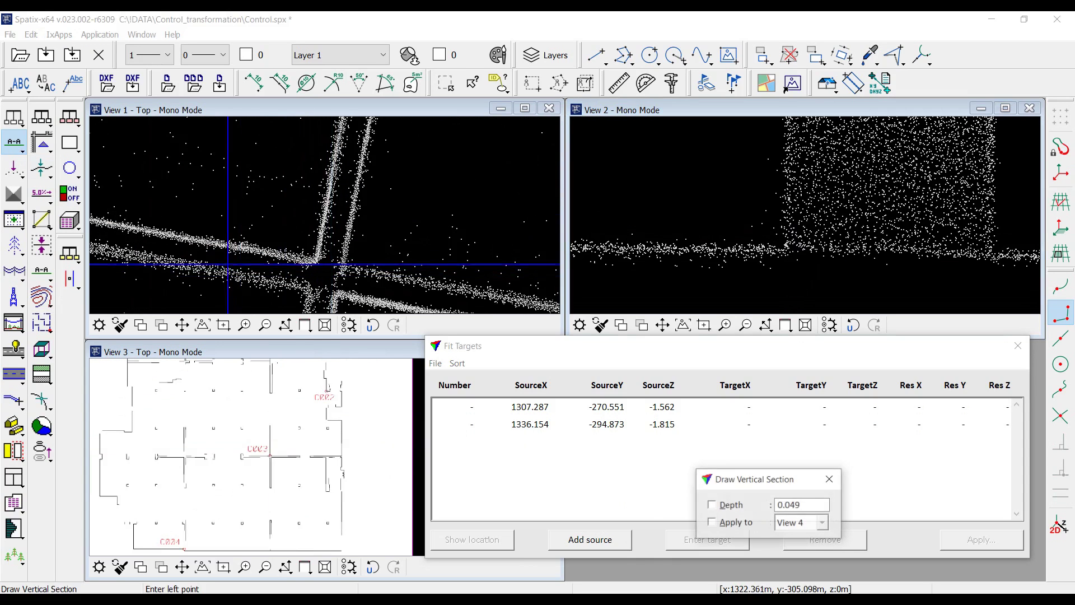
click(168, 234)
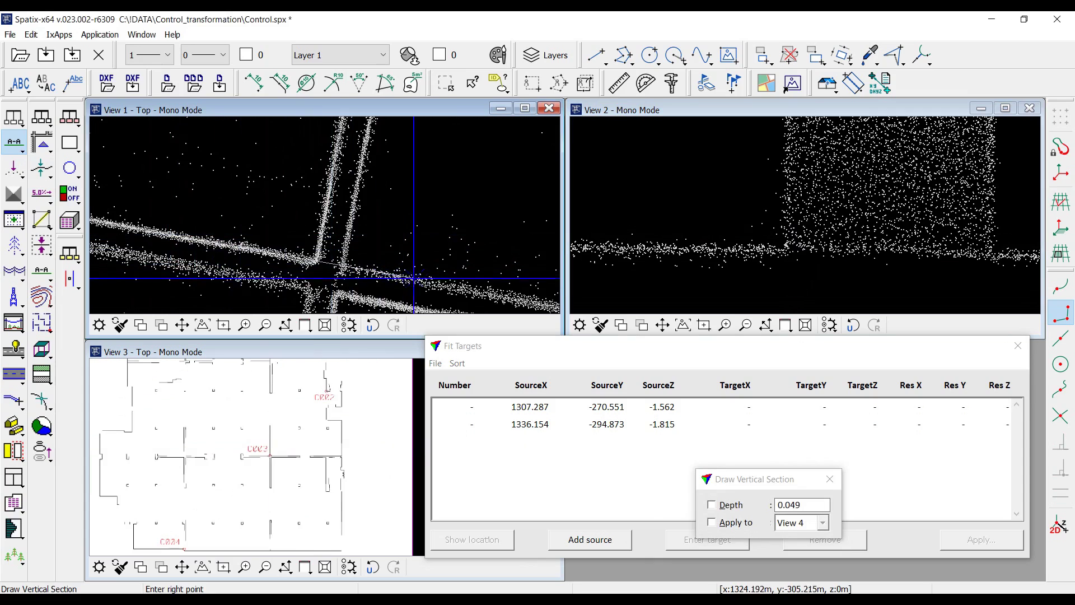
click(434, 282)
click(197, 247)
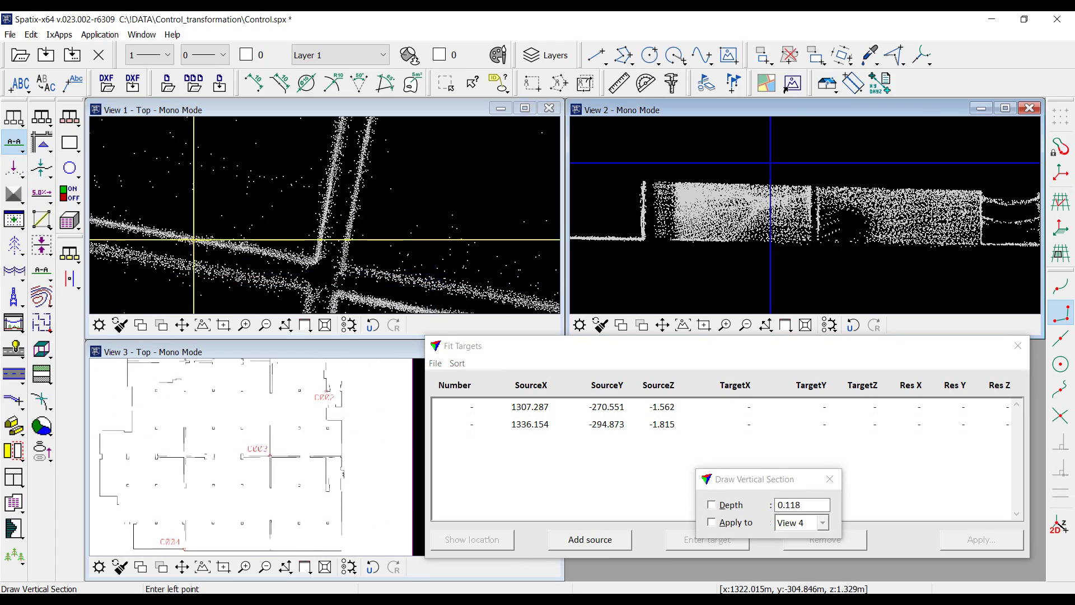
Add the corner in View 2 as the third source point 1323.252, -305.082, -1.372
click(572, 533)
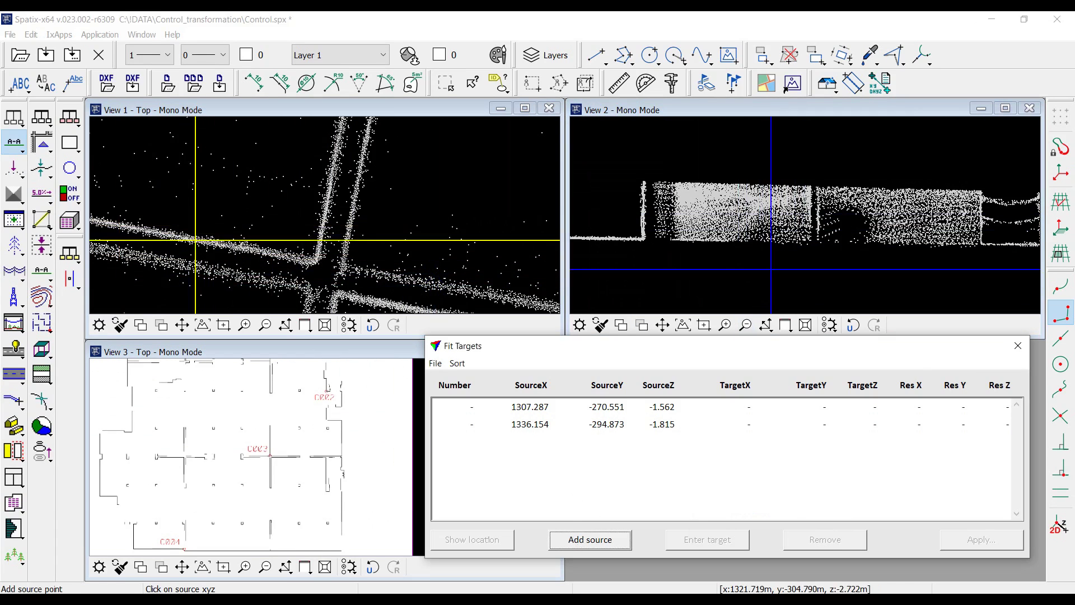
scroll(803, 246, up, 2)
scroll(803, 246, up, 2)
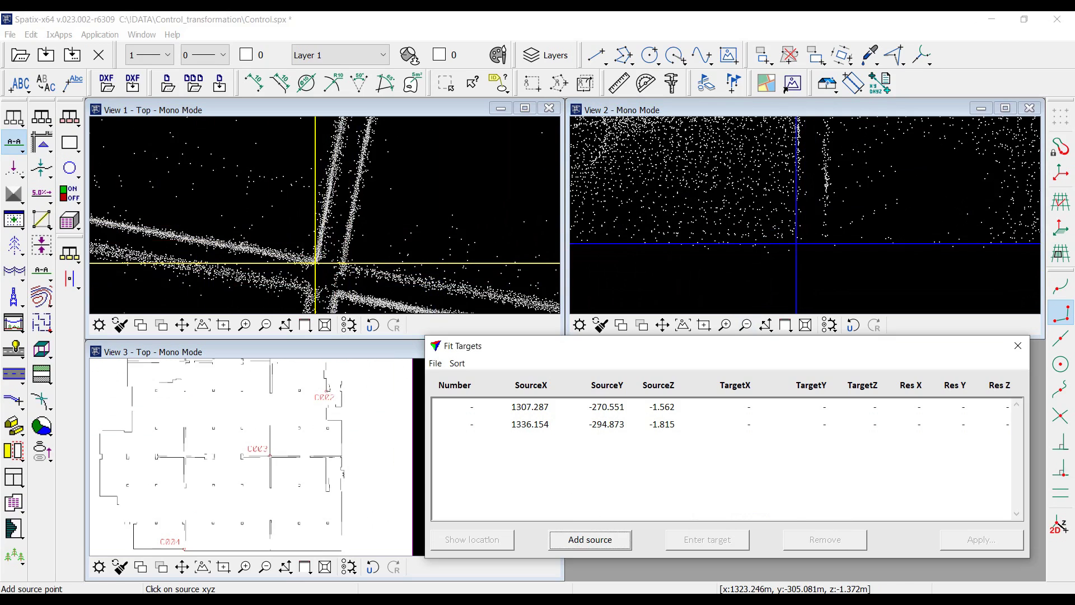
click(797, 244)
scroll(439, 174, up, 3)
scroll(439, 175, down, 3)
scroll(350, 409, down, 3)
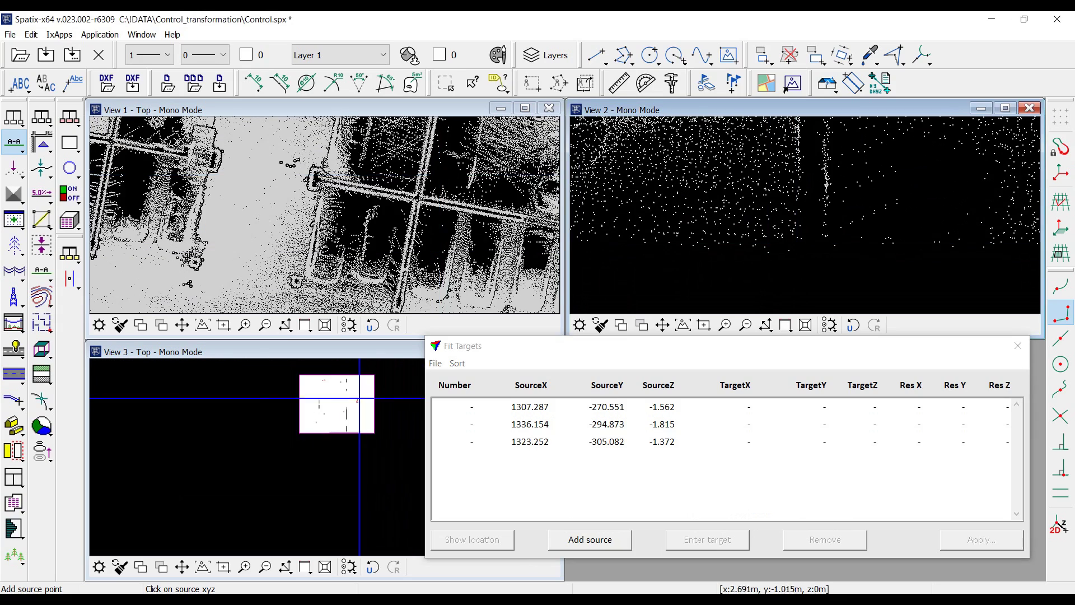
Zoom to the C004 corner and draw a vertical section across it, shown in View 2
scroll(365, 447, up, 5)
scroll(393, 163, down, 5)
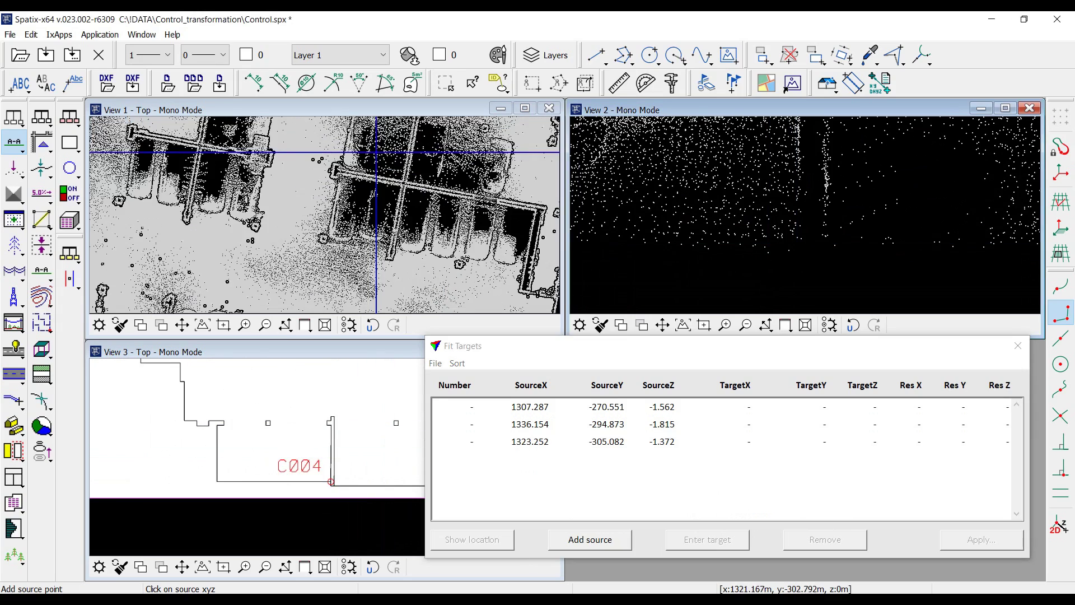
scroll(314, 227, up, 5)
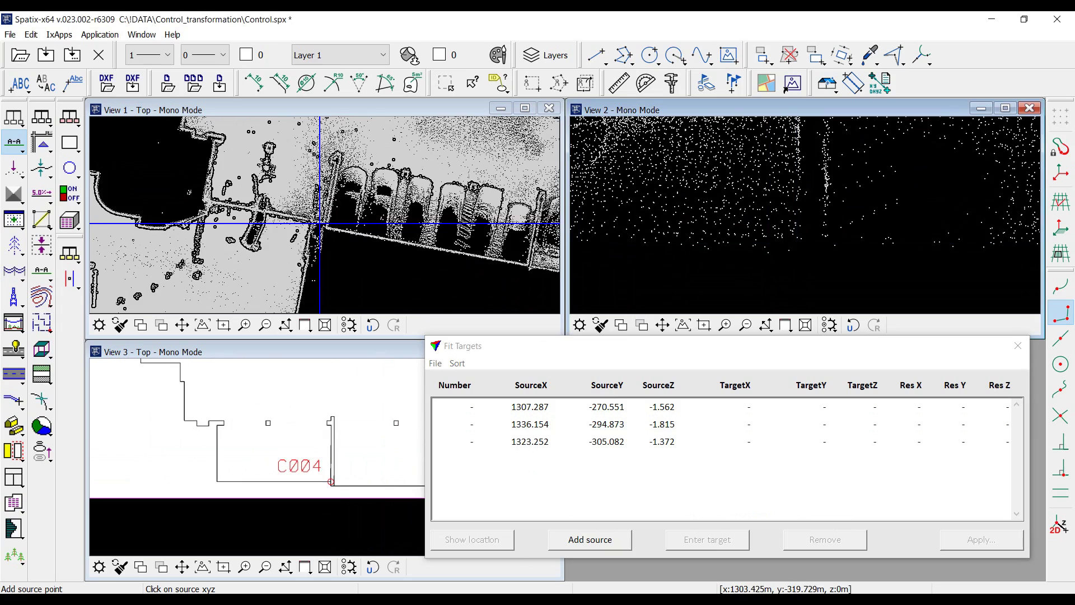
scroll(331, 227, up, 2)
scroll(324, 224, up, 2)
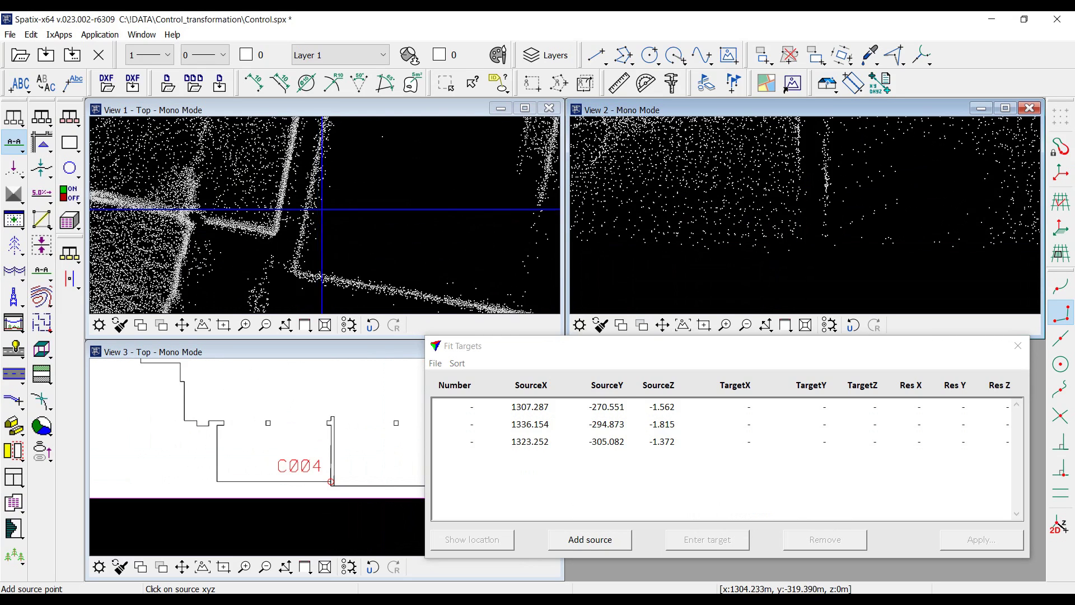
click(14, 144)
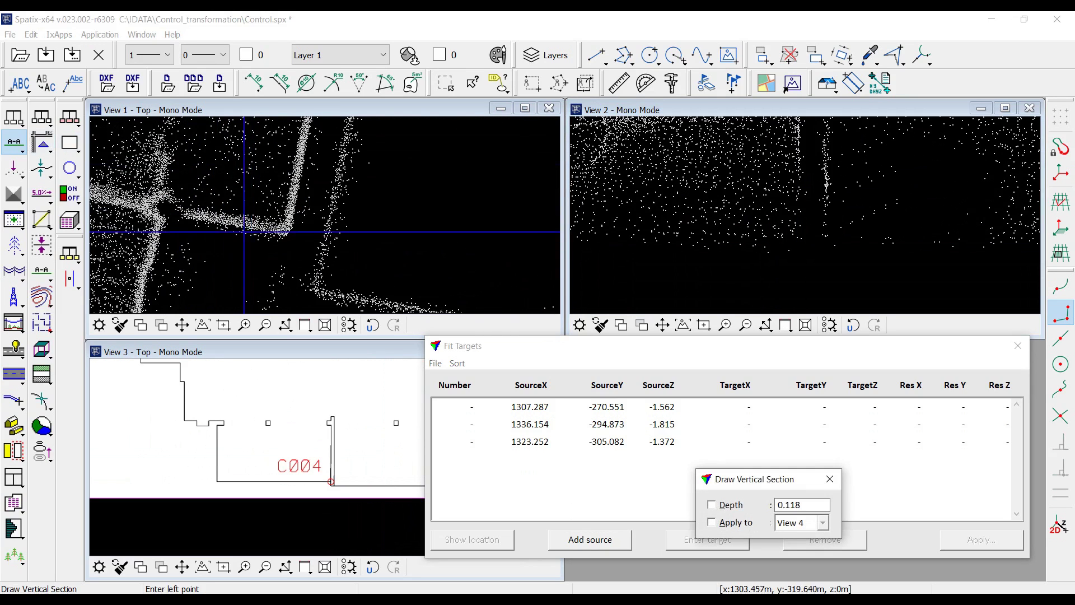
click(142, 258)
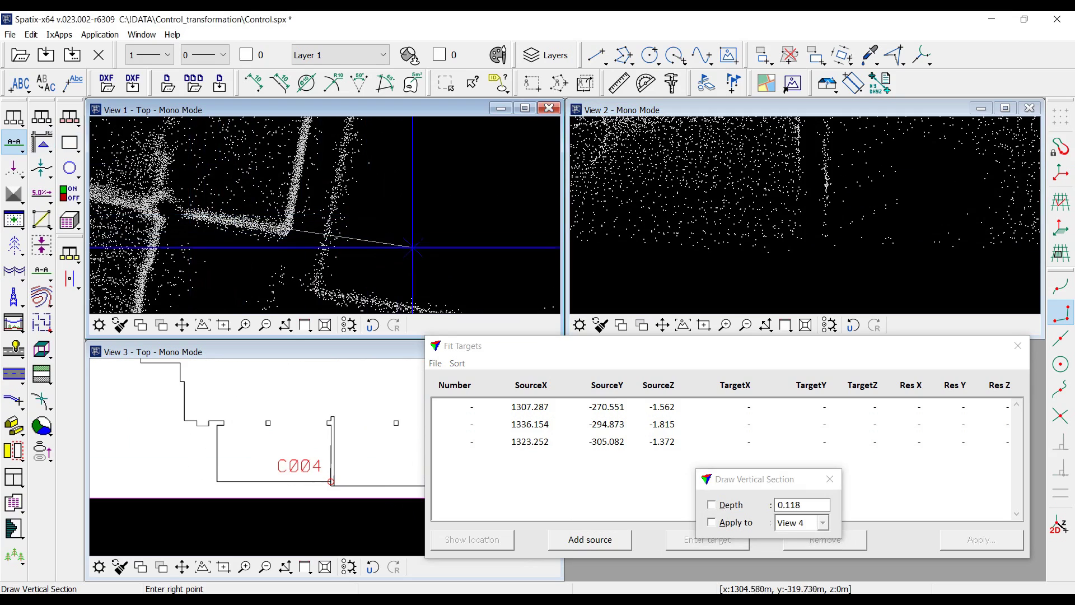
click(300, 224)
click(737, 195)
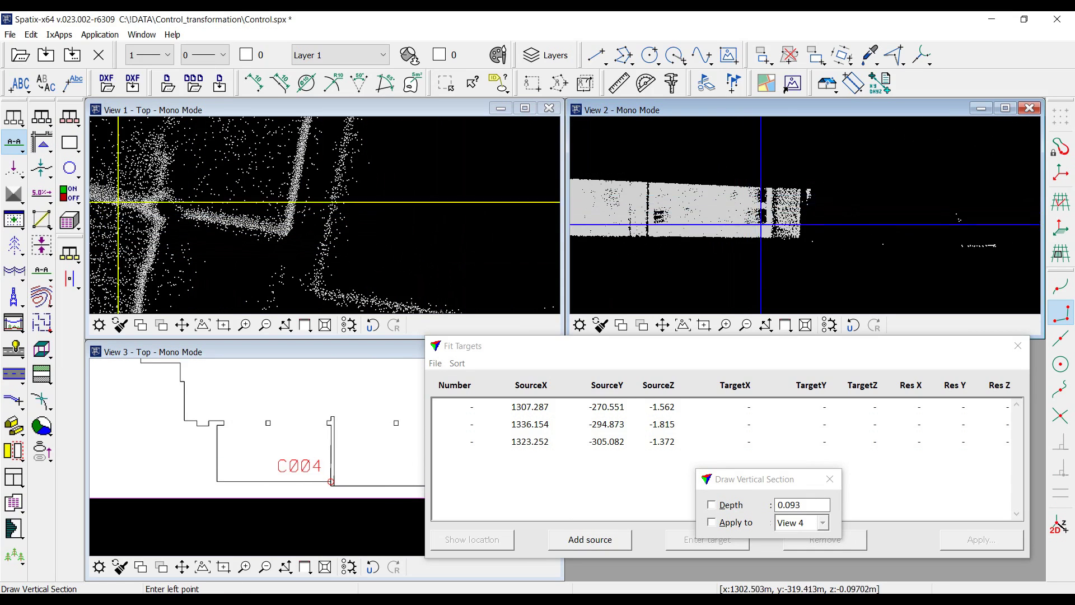
Record the C004 corner as the fourth source point (1303.721, -319.627, -0.559)
click(588, 540)
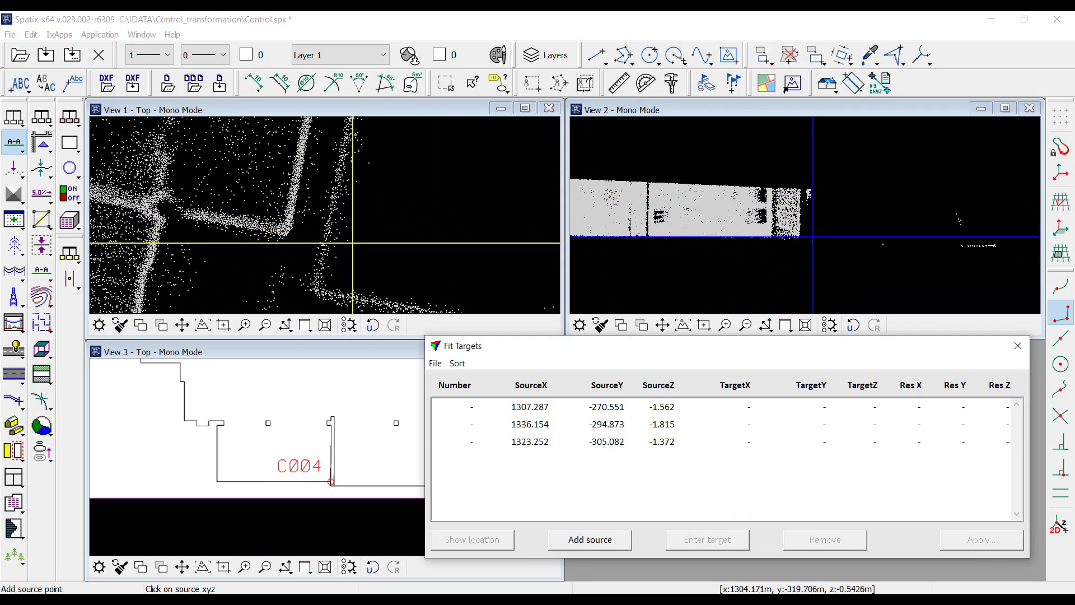
click(286, 231)
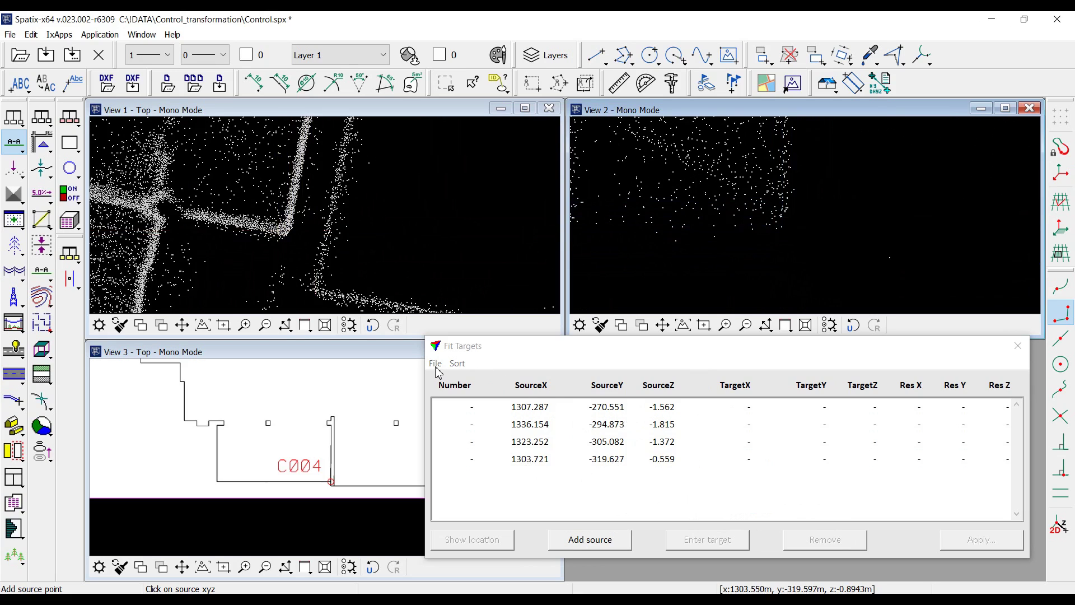
click(435, 364)
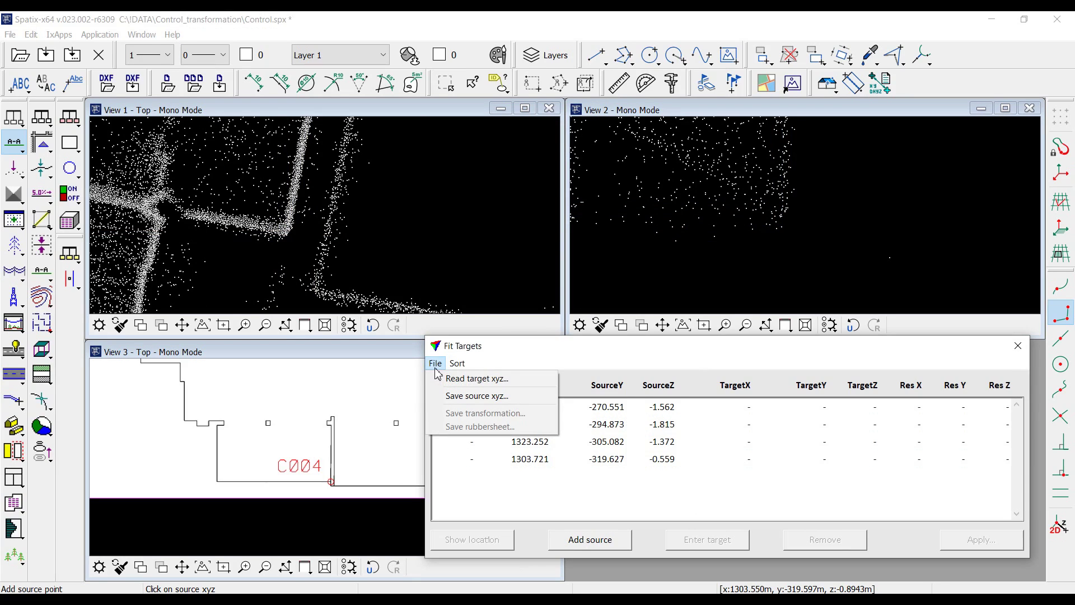
Read target xyz from Control.txt to pair C001–C004 with their source points
click(453, 384)
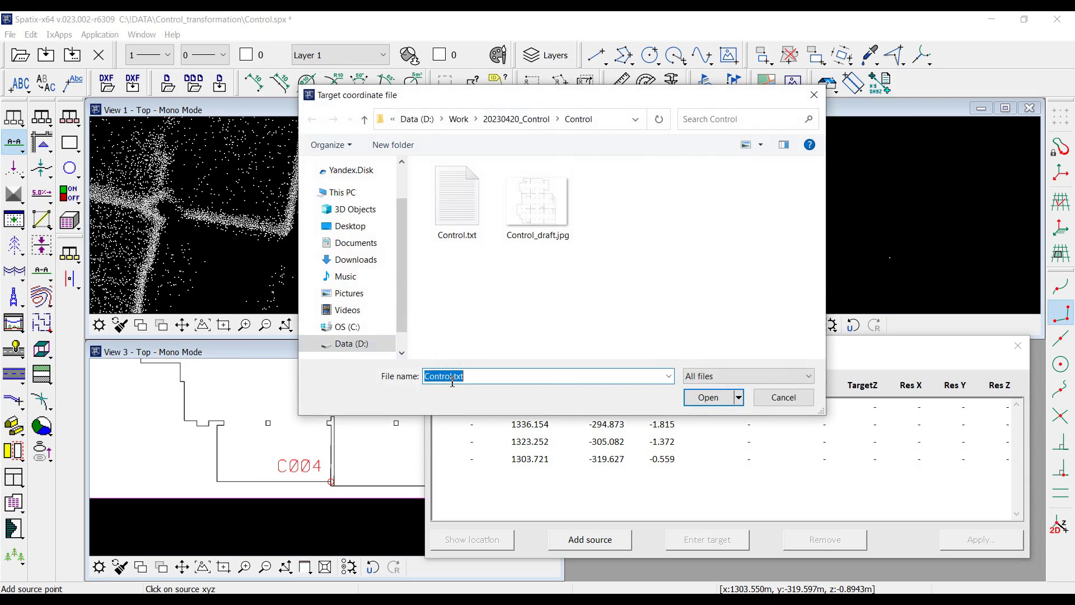
click(452, 222)
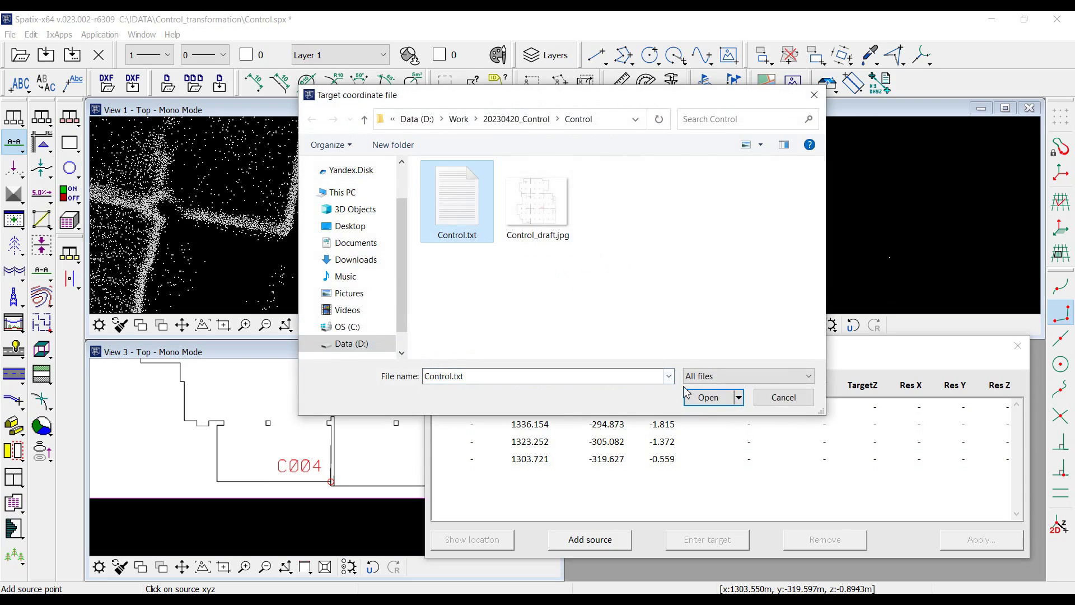
click(707, 398)
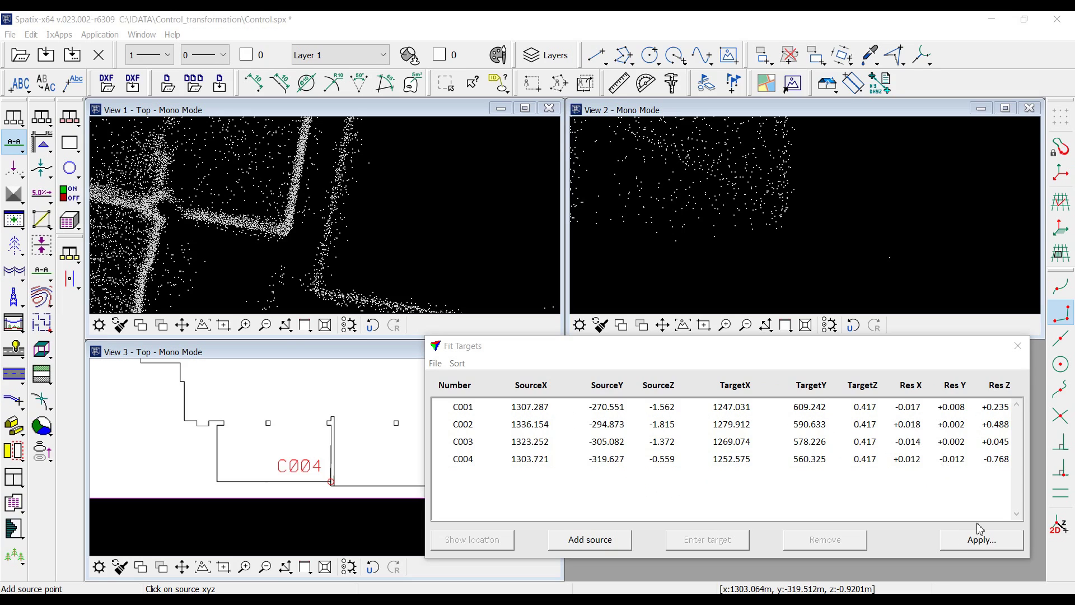
Apply the fit to the loaded points using Translate & rotate + rubbersheet
click(974, 546)
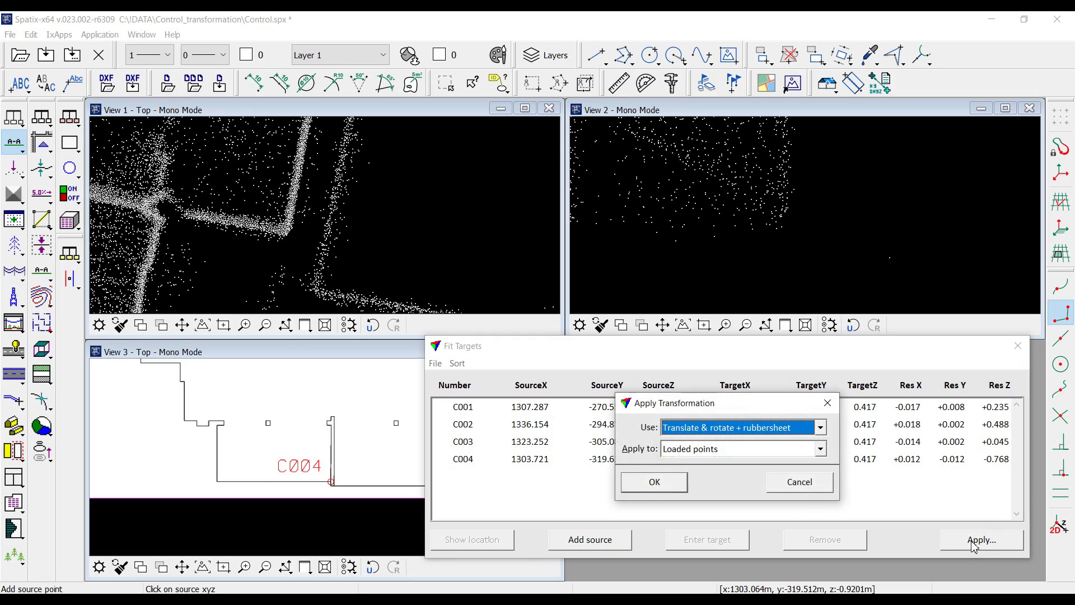
click(745, 431)
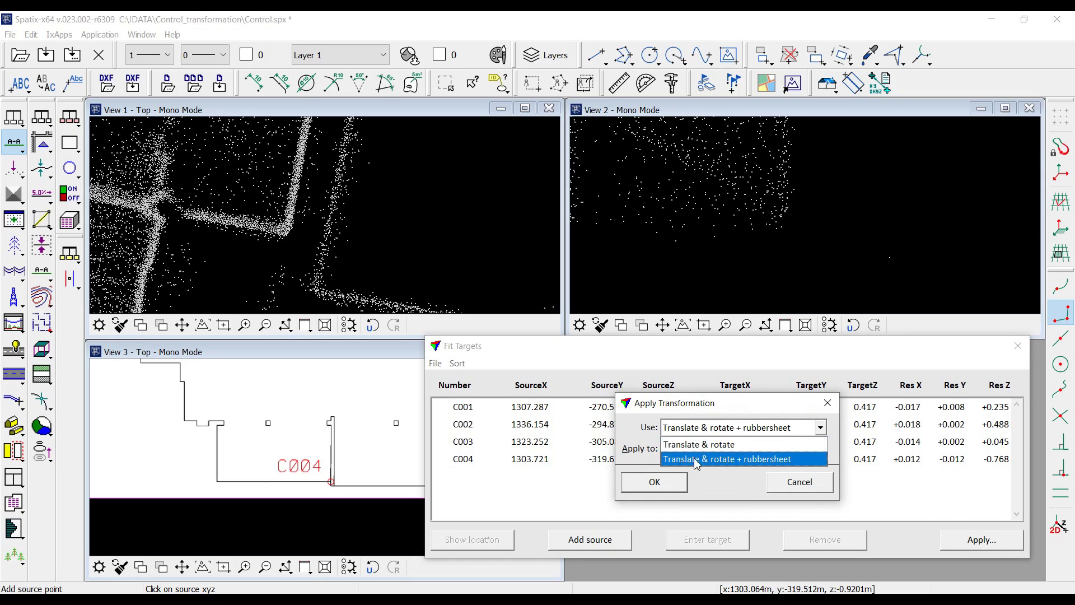
click(749, 459)
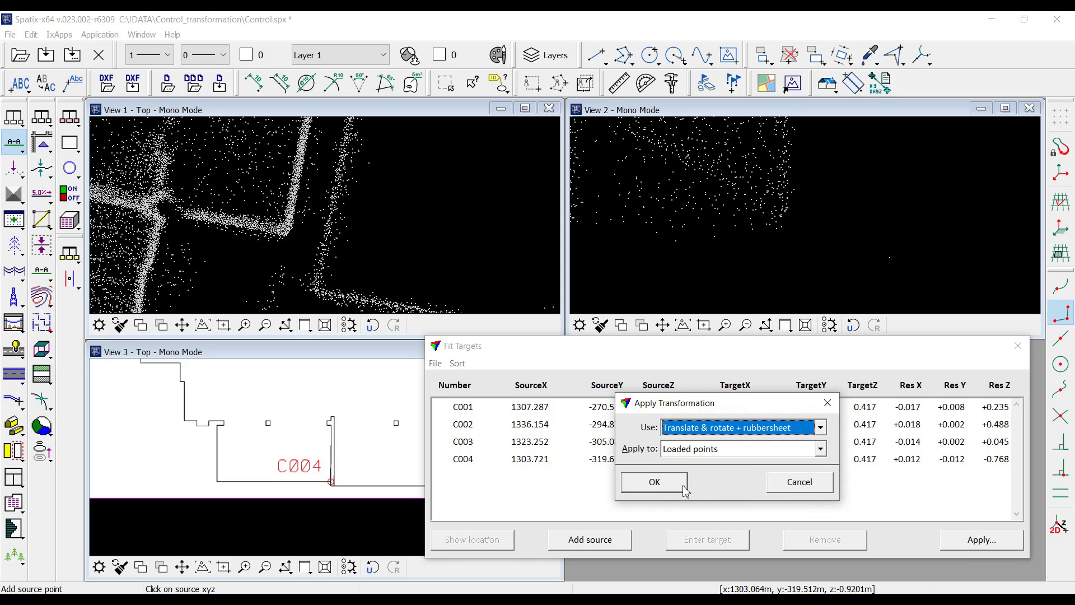
click(675, 491)
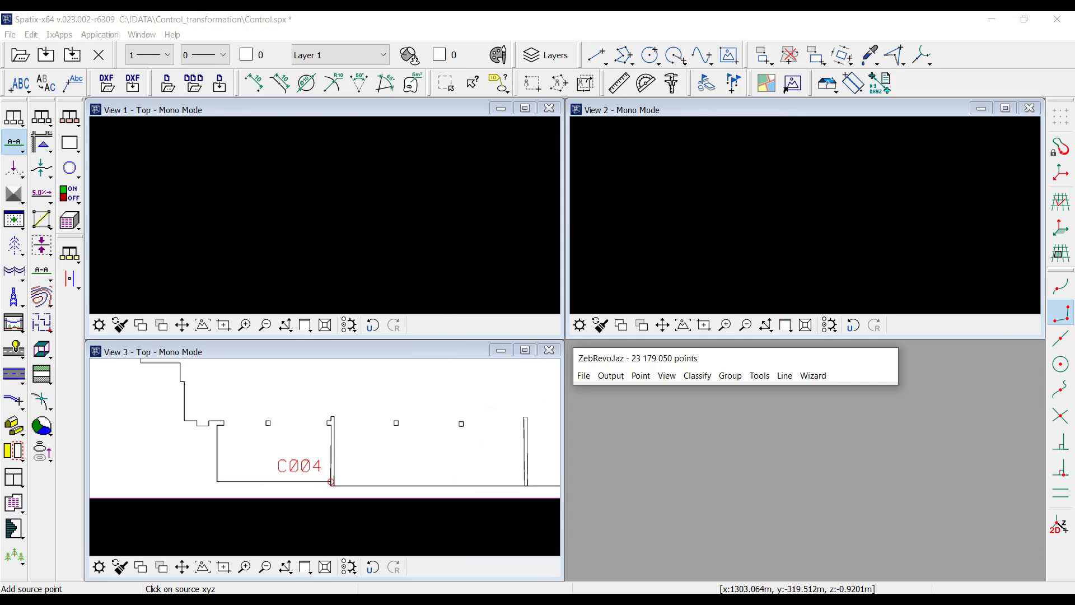
Fit View 1 to show the whole transformed ZebRevo cloud
click(669, 376)
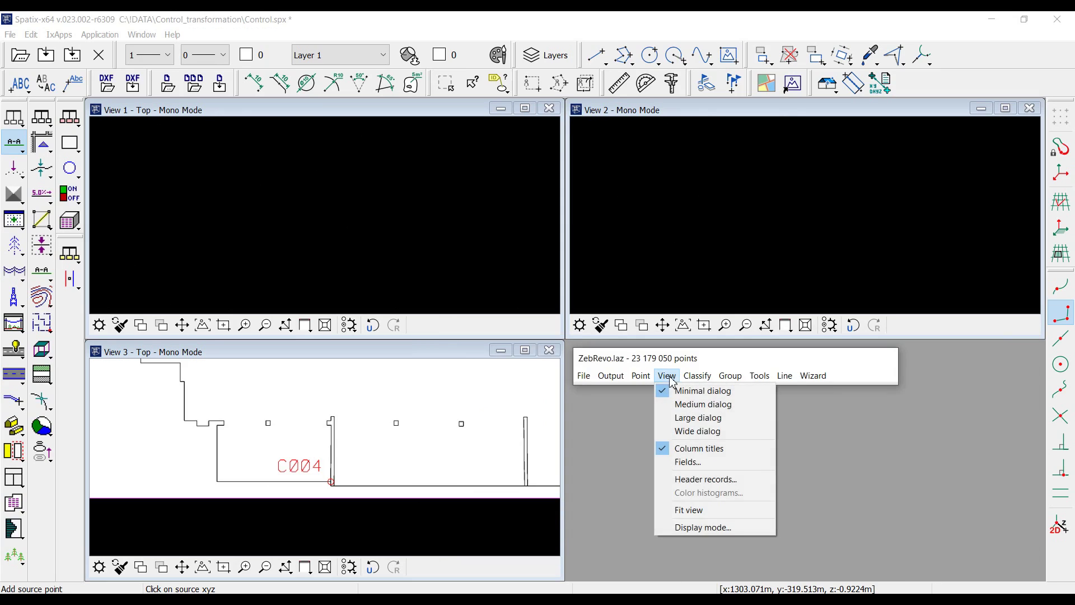
click(687, 510)
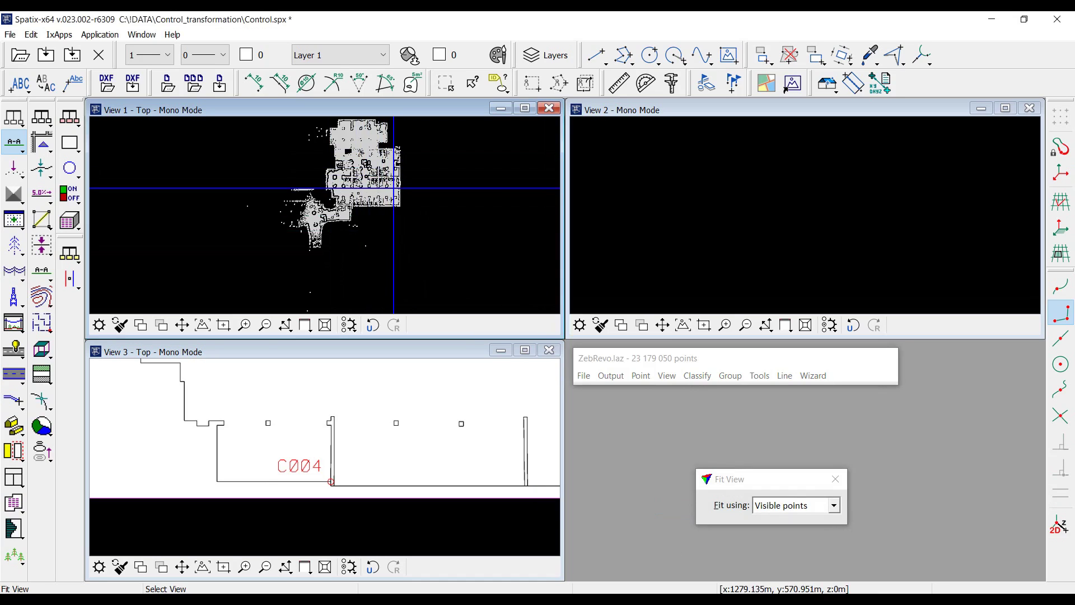
click(584, 376)
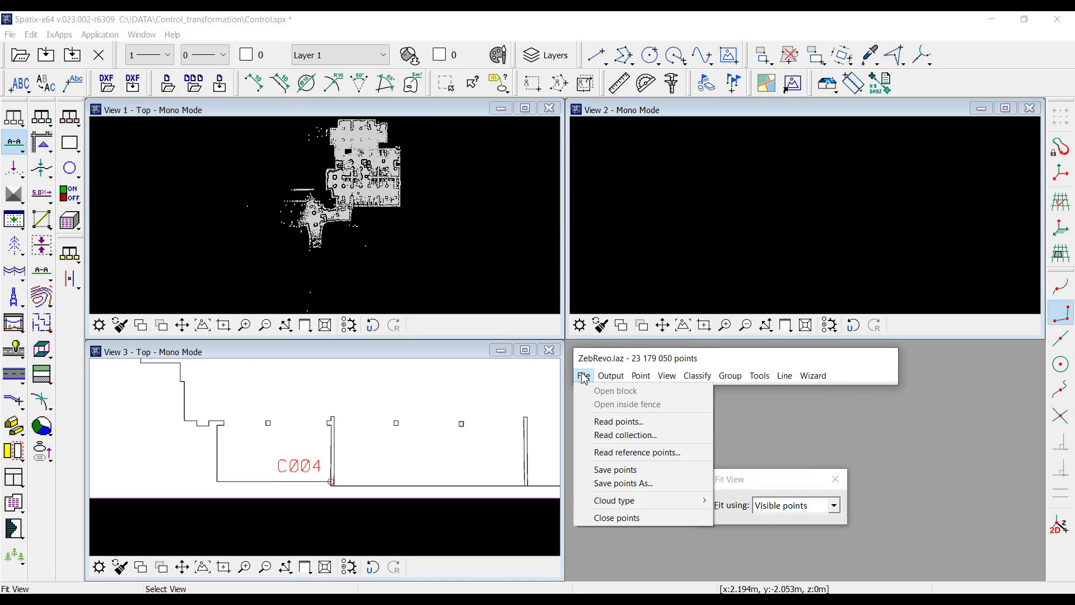
Read points from Control.txt in the Control folder, with file type set to All files
click(602, 428)
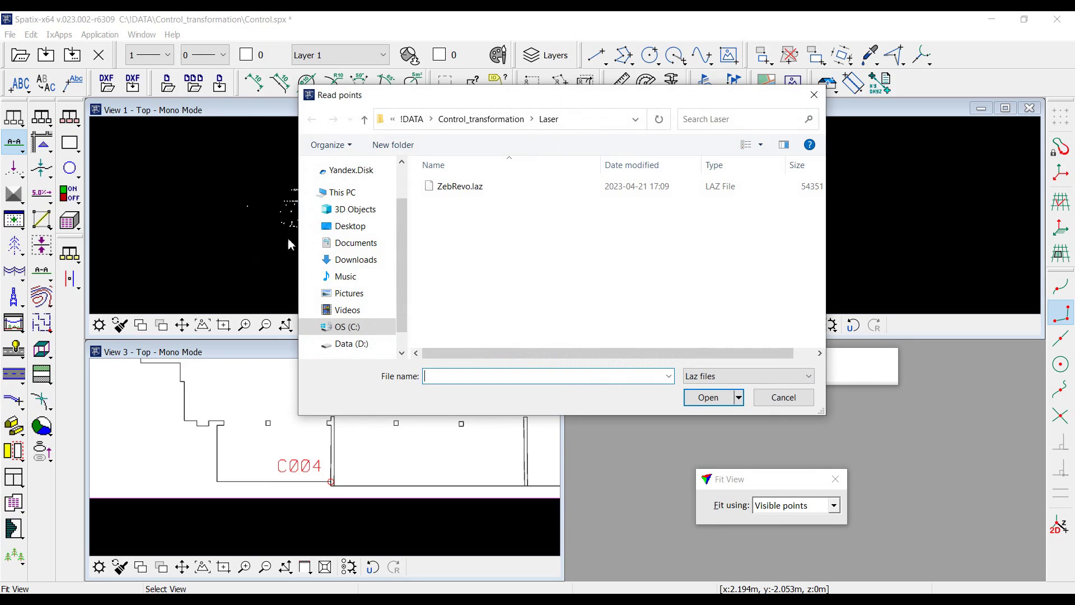
click(509, 119)
double_click(462, 193)
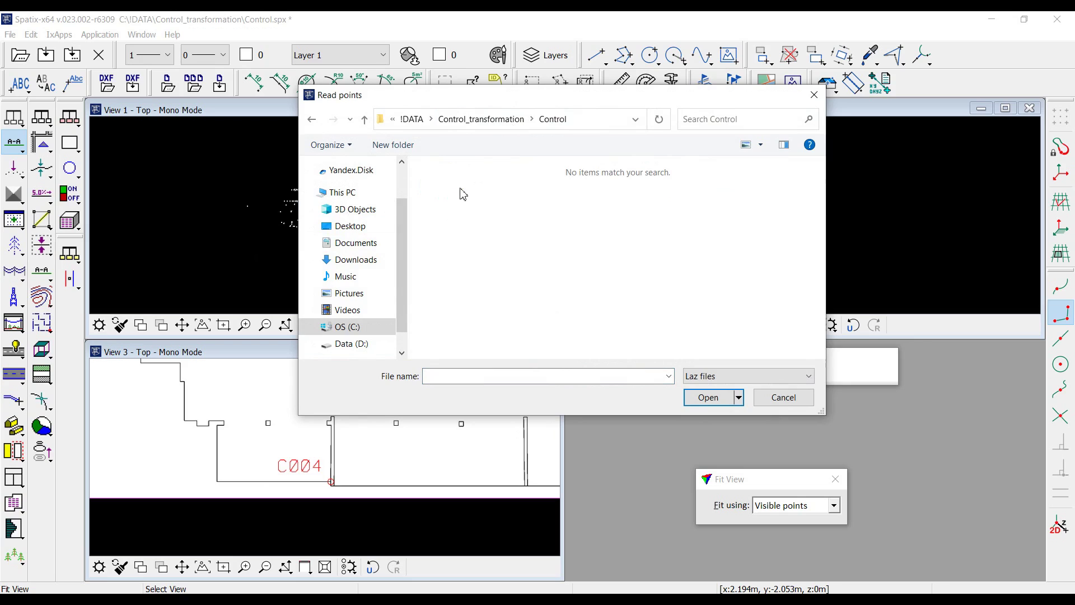
click(722, 376)
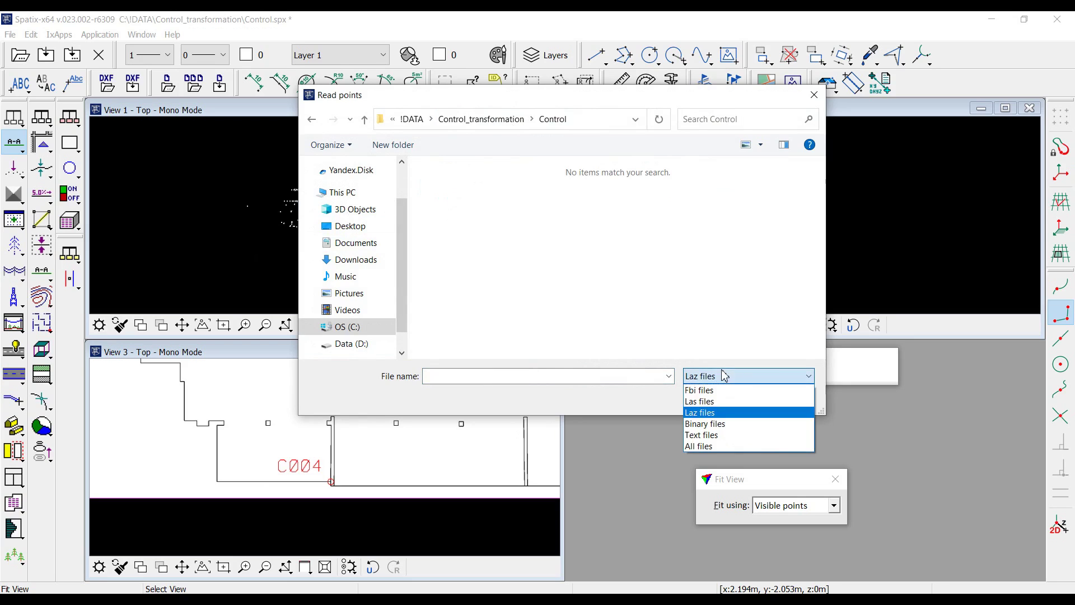
click(708, 447)
click(468, 220)
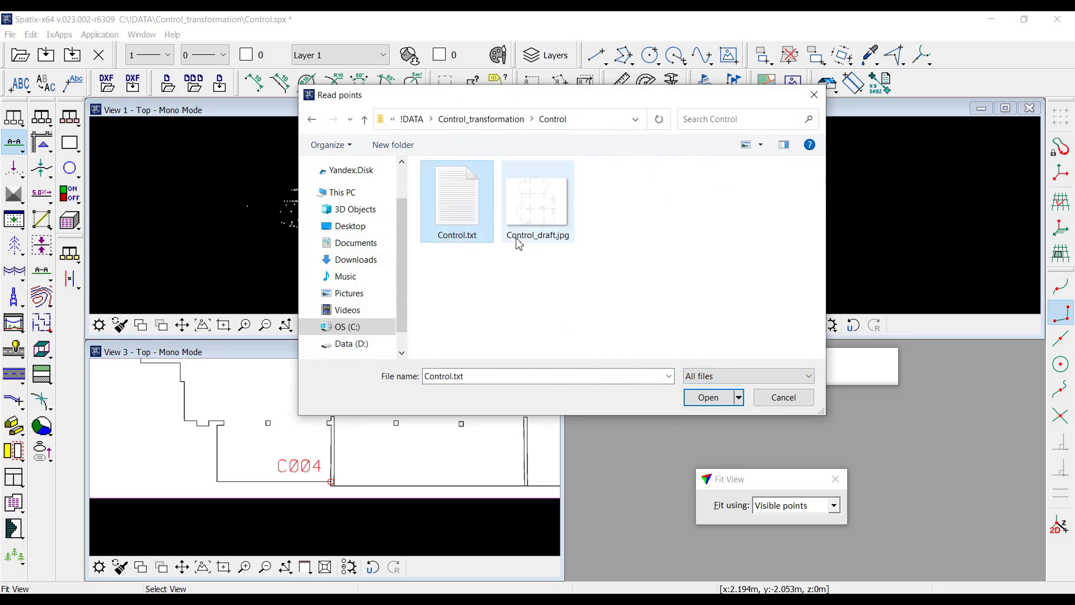
click(728, 398)
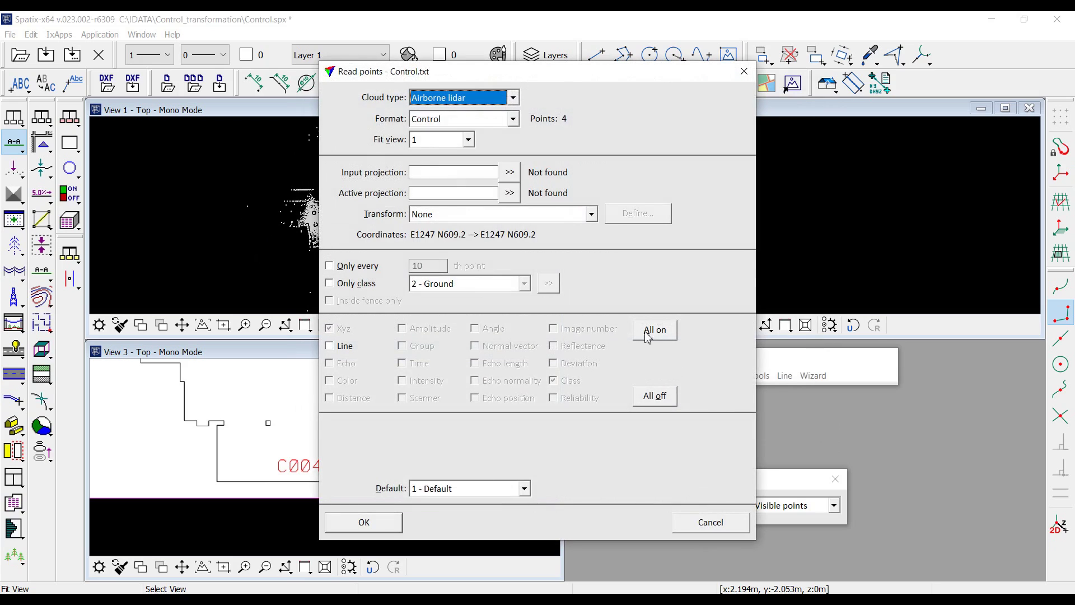
Load the control points with default class 2 - Ground
click(497, 489)
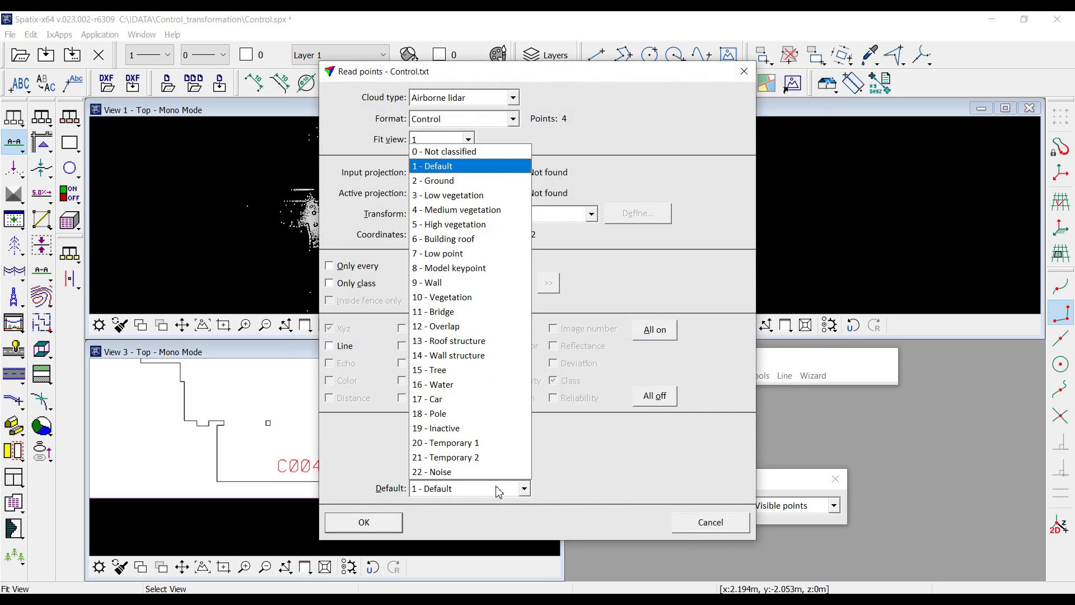
click(440, 187)
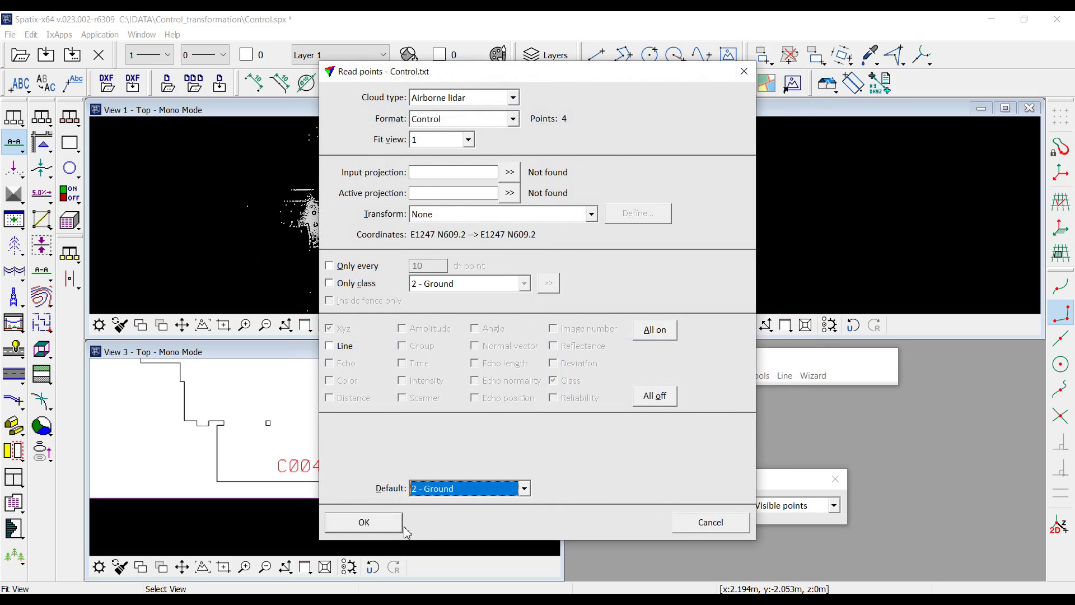
click(375, 529)
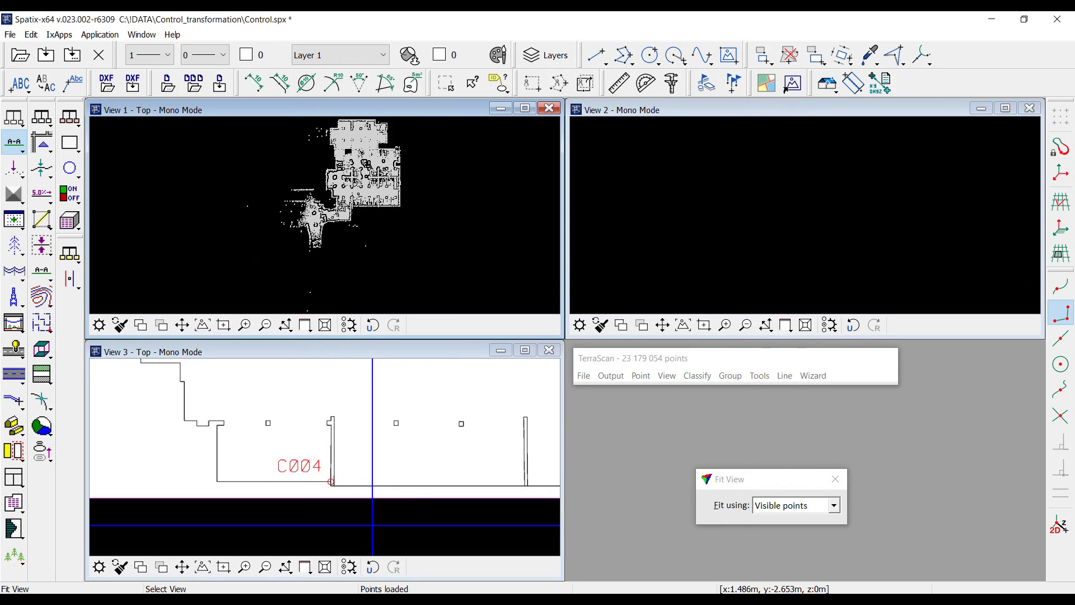
click(610, 376)
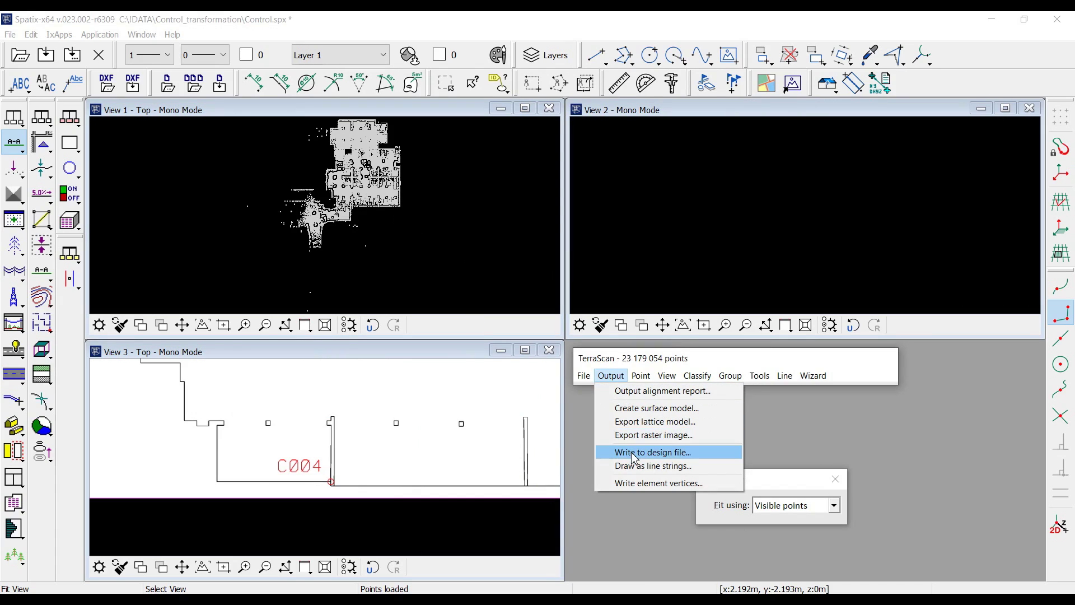
Set the active colour to green and the line weight to 8
click(258, 56)
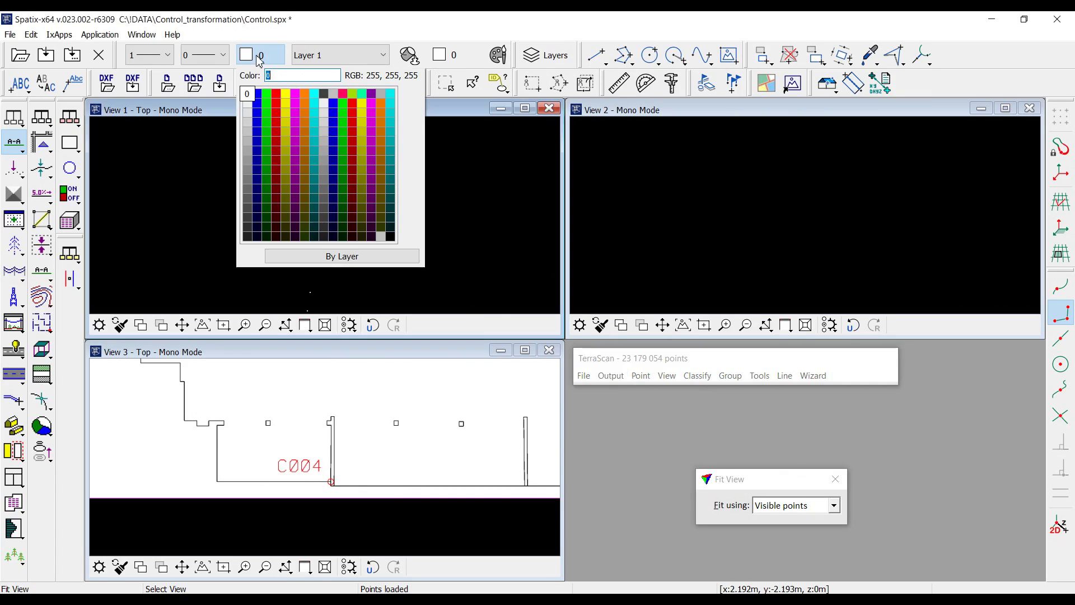
click(269, 98)
click(150, 55)
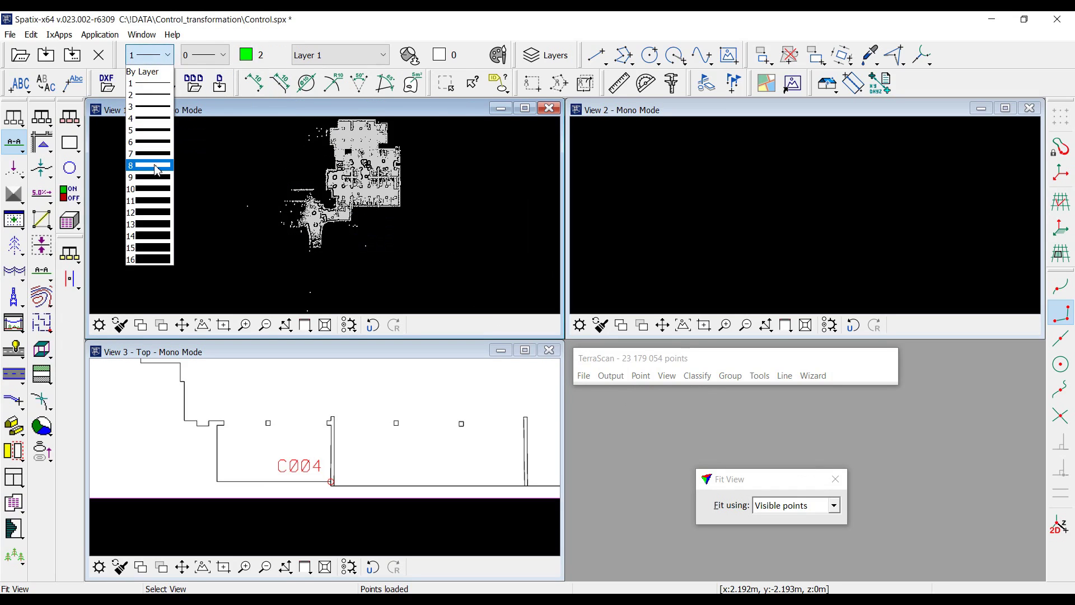
click(157, 166)
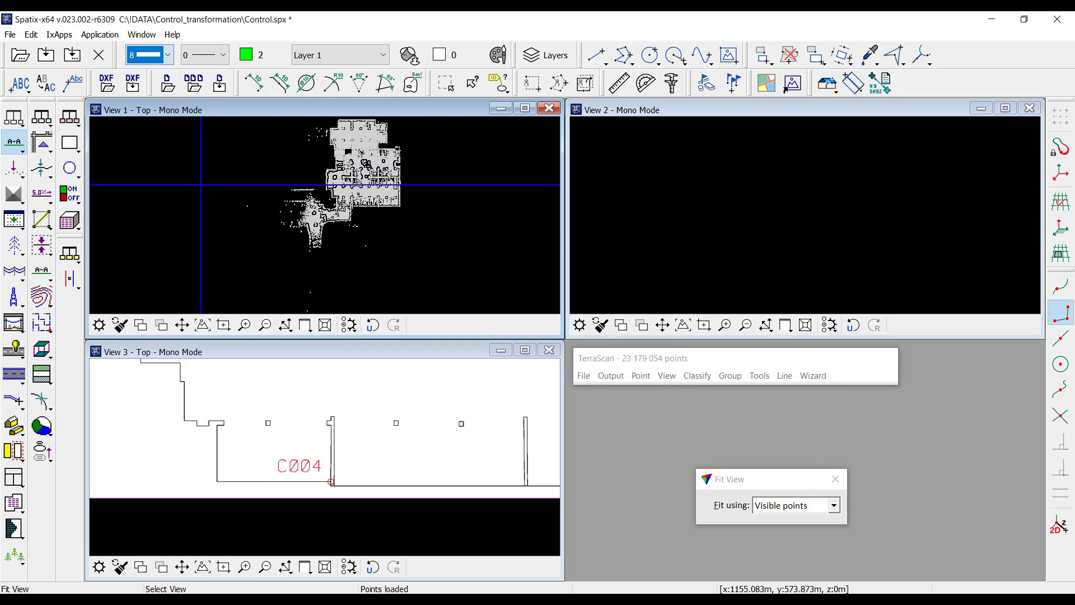
Write only Ground-class points to the design file, coloured by active symbology
click(625, 379)
click(640, 452)
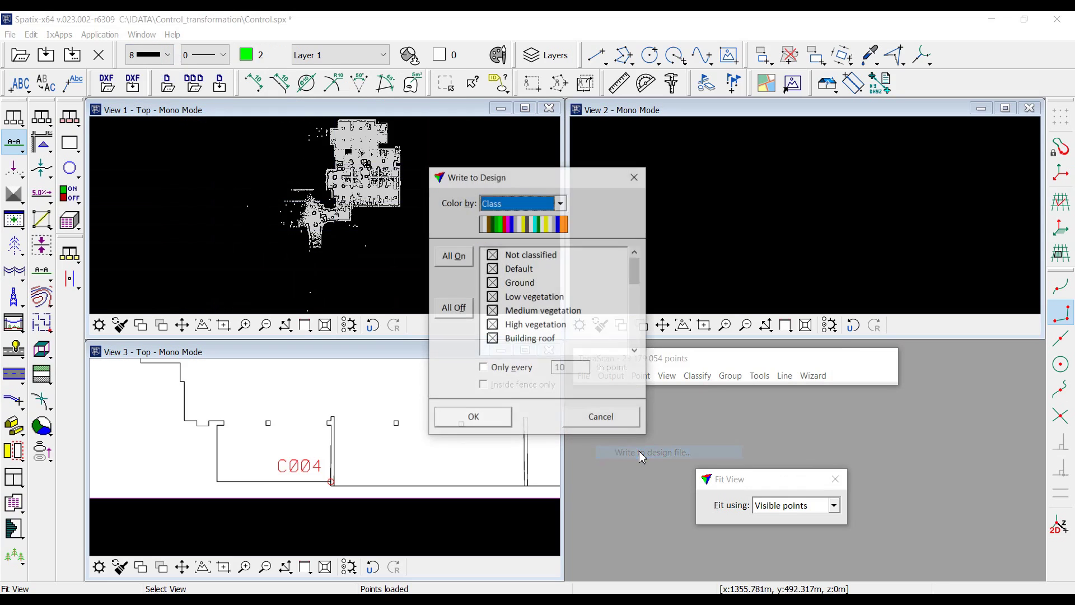
click(510, 207)
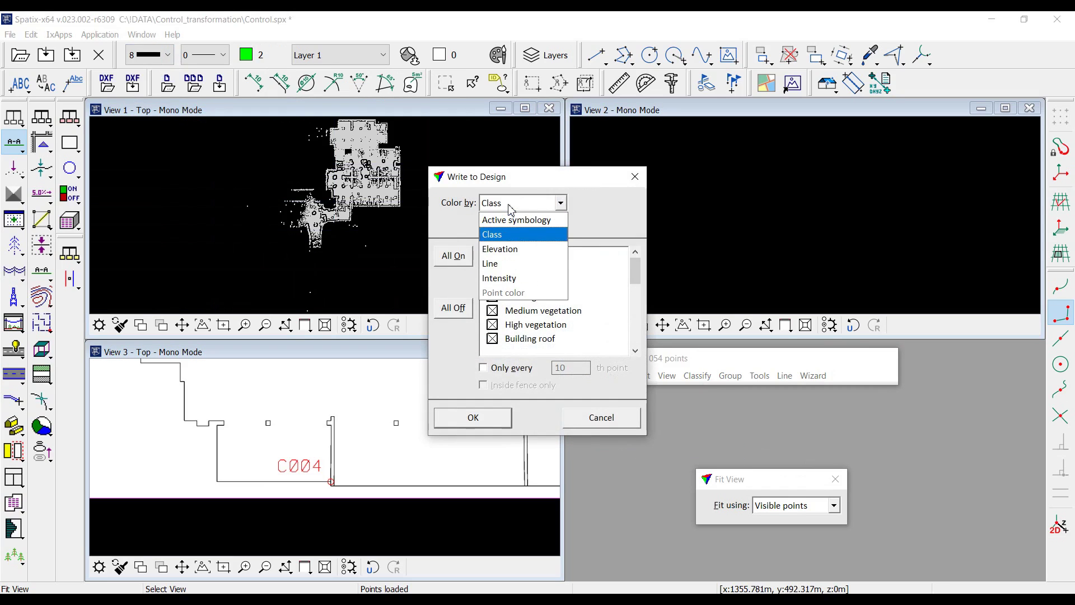
click(511, 219)
click(469, 314)
click(494, 284)
click(502, 425)
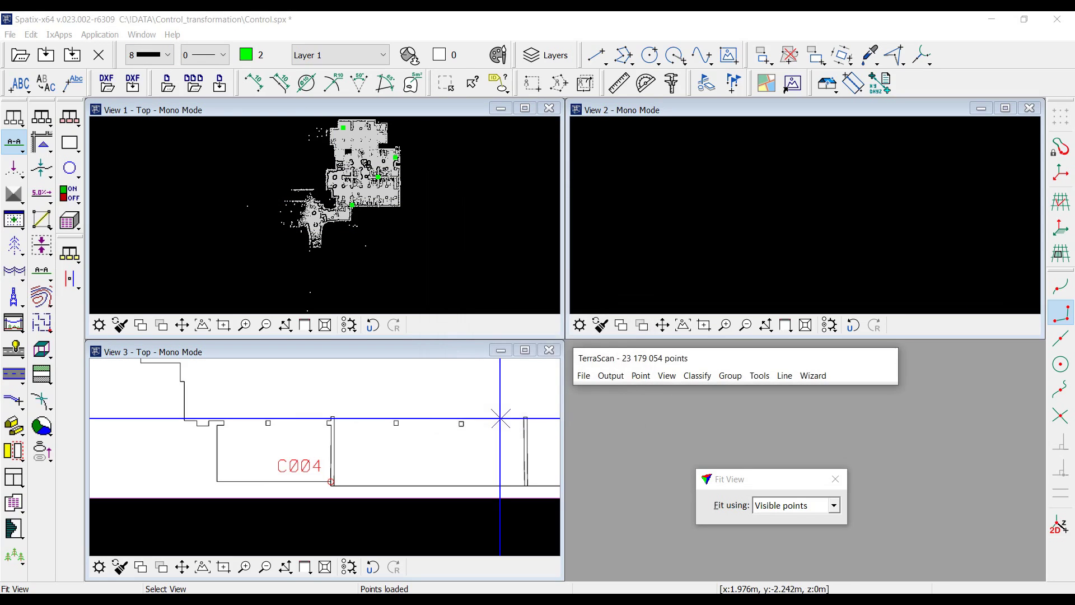
Fit View 1 and zoom in on a control point at a square target's corner
click(381, 173)
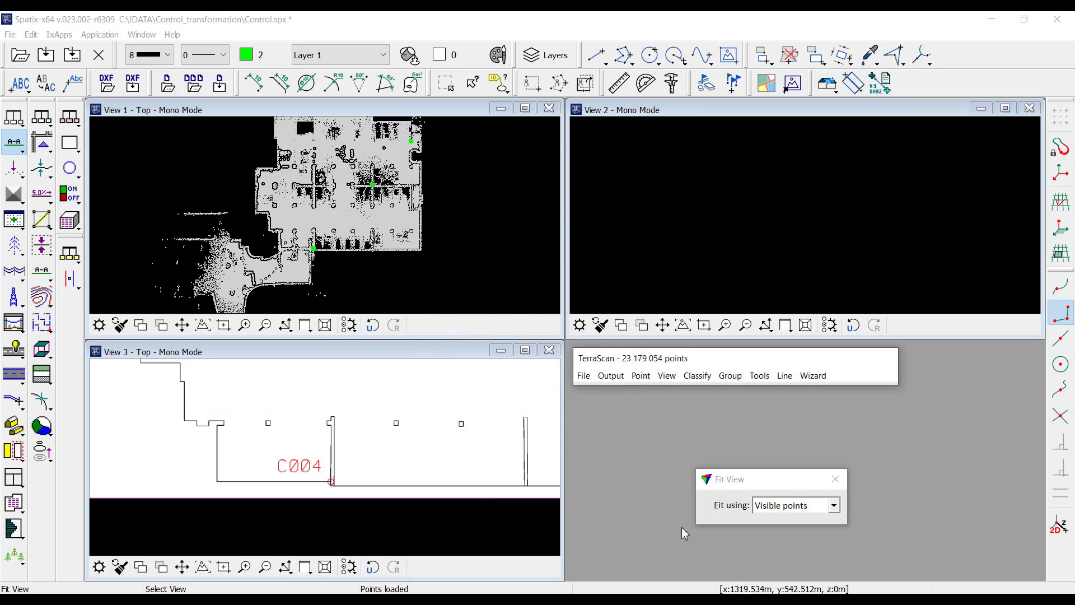
scroll(393, 266, up, 5)
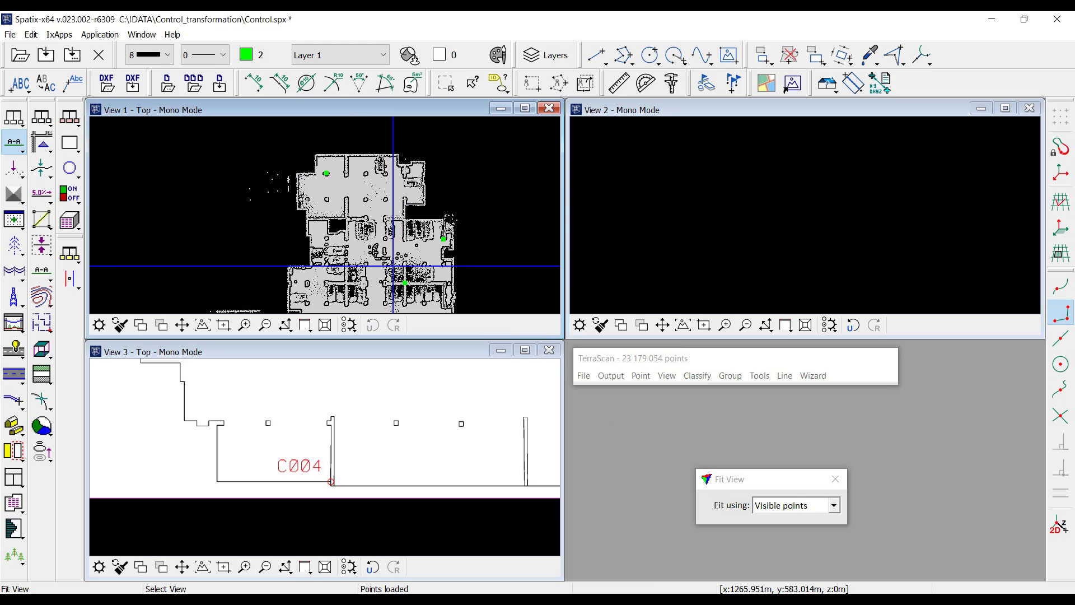
scroll(393, 266, up, 6)
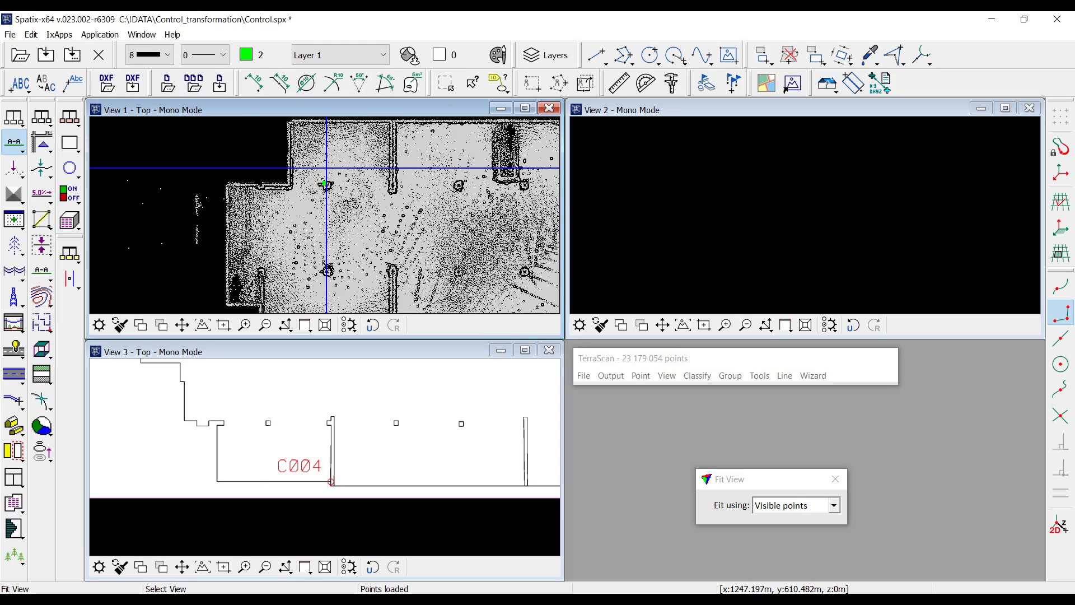
scroll(340, 218, up, 1)
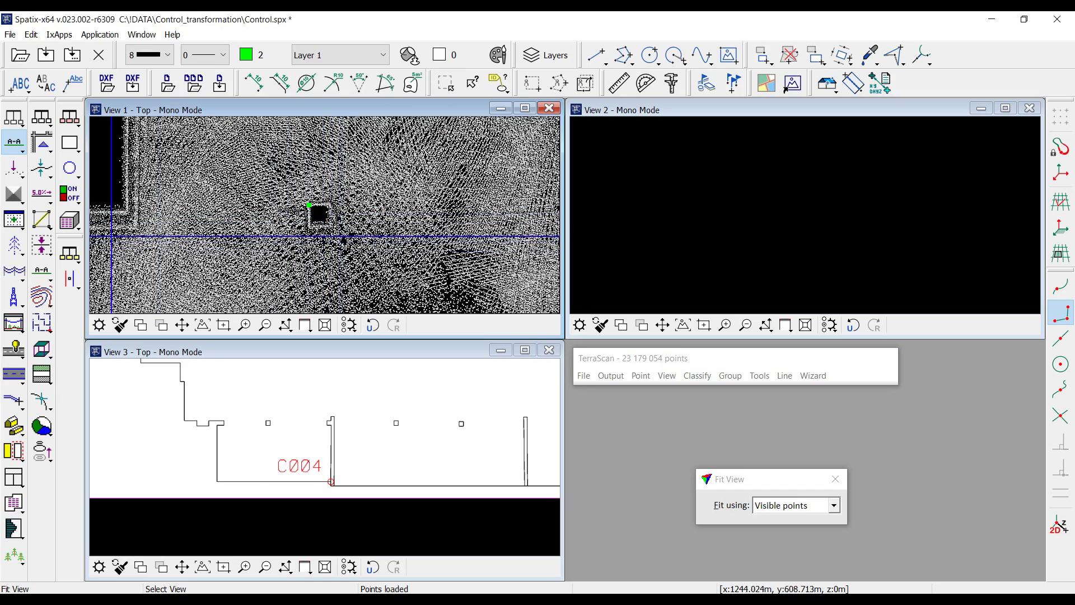
Add points inside a four-corner fence around the target to the displayset
click(15, 221)
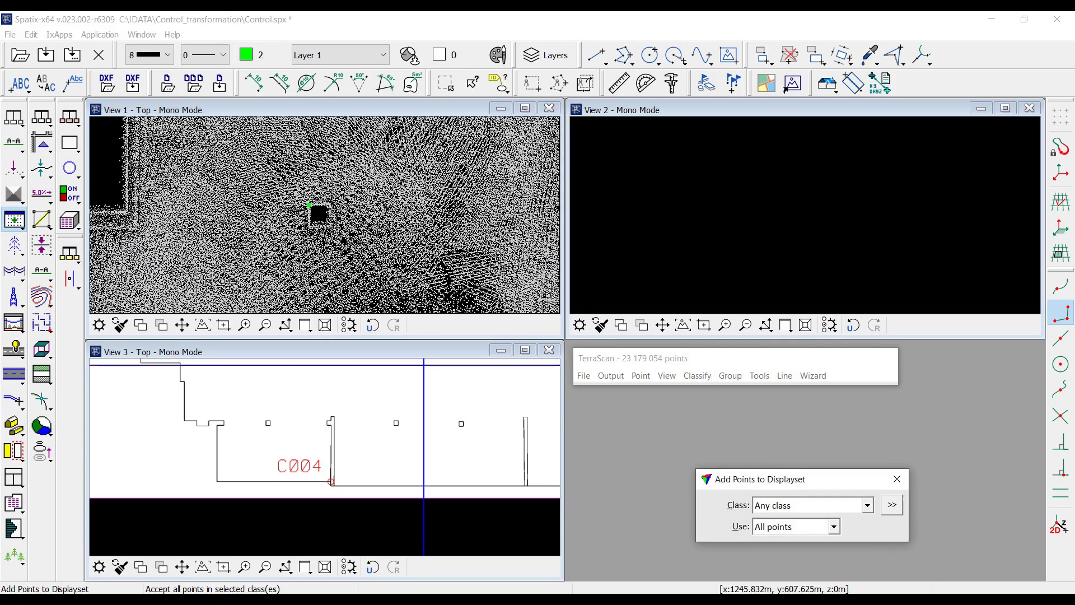
click(775, 531)
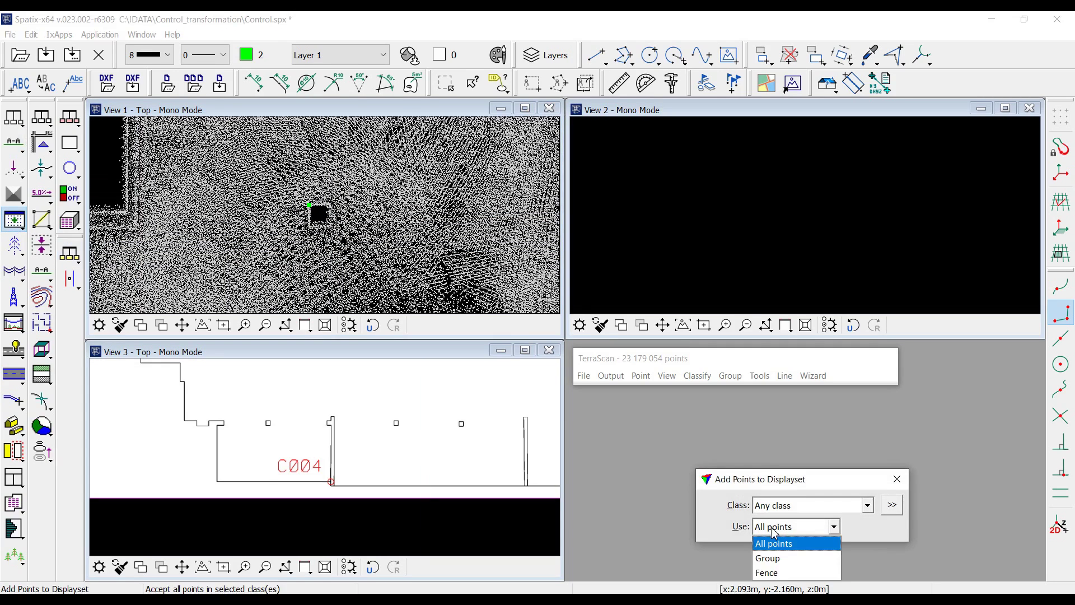
click(778, 572)
click(247, 174)
click(384, 174)
click(386, 261)
click(257, 260)
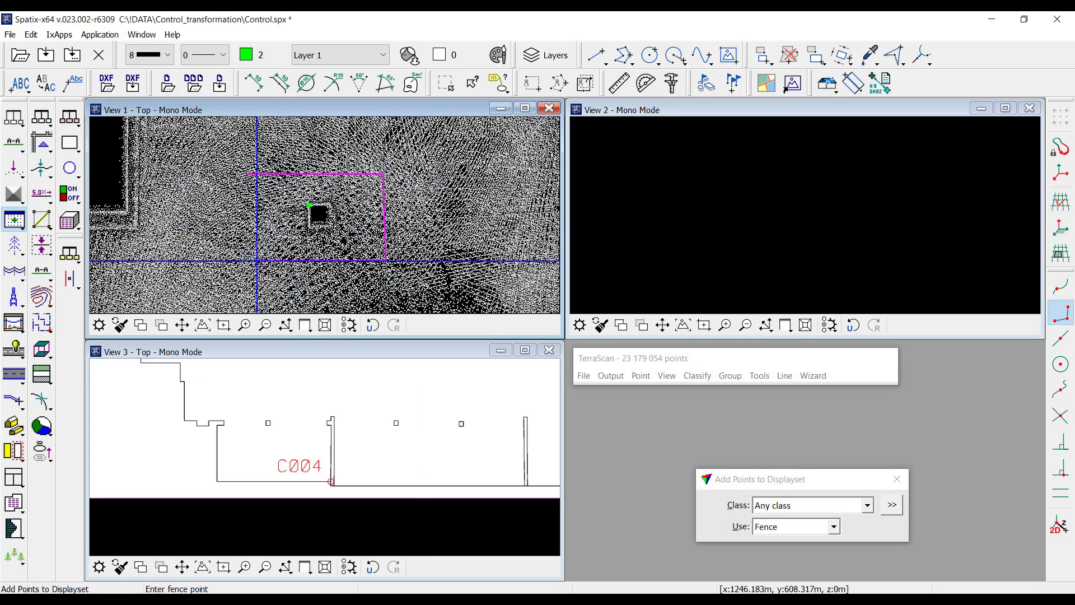
click(249, 176)
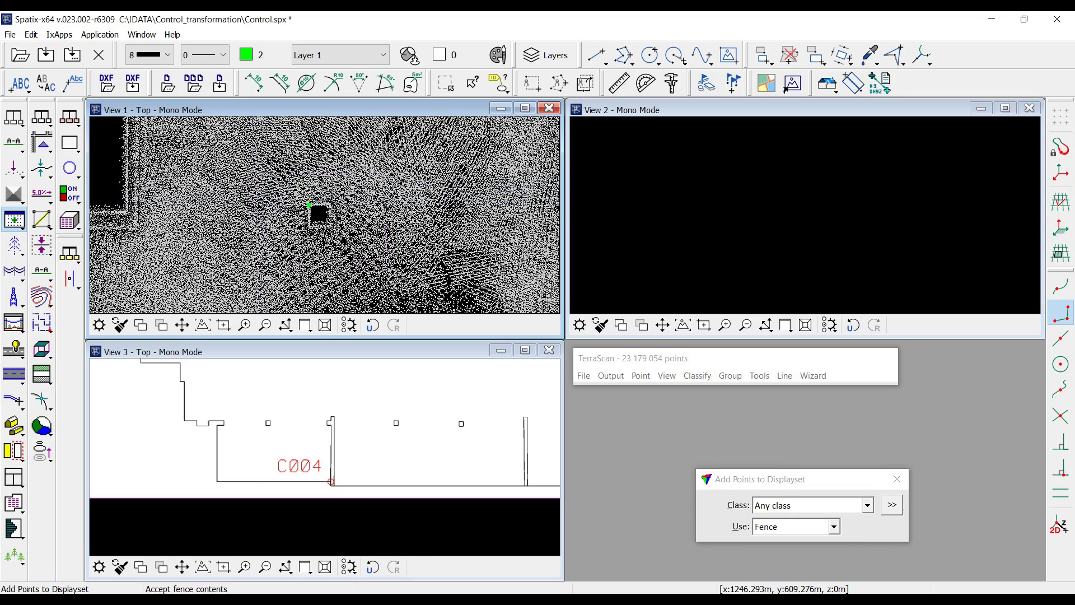
Set View 1 display mode to draw Displayset only points
click(671, 385)
click(689, 527)
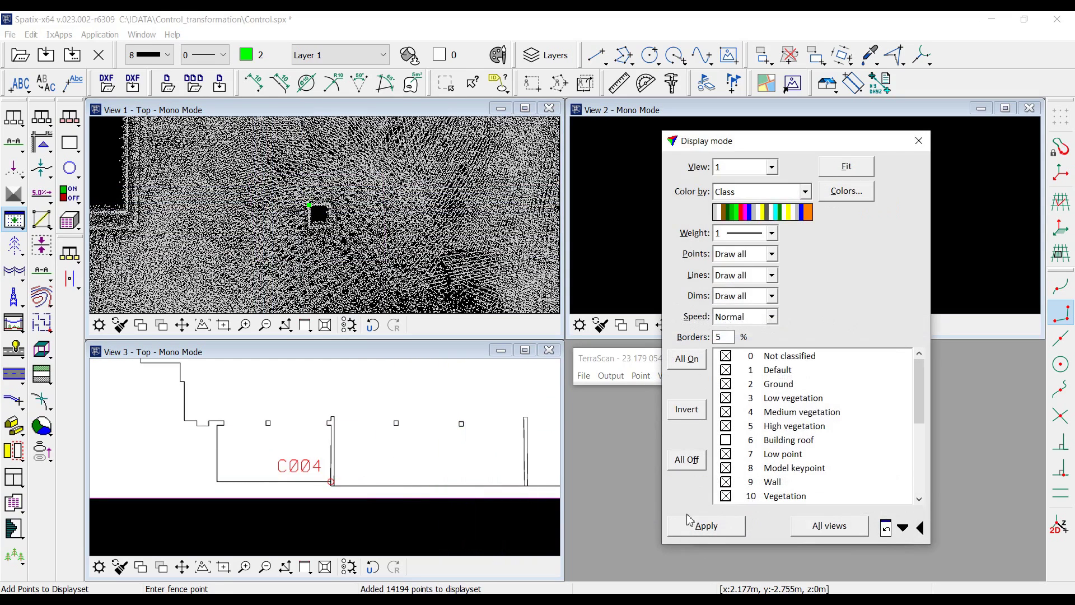
click(739, 258)
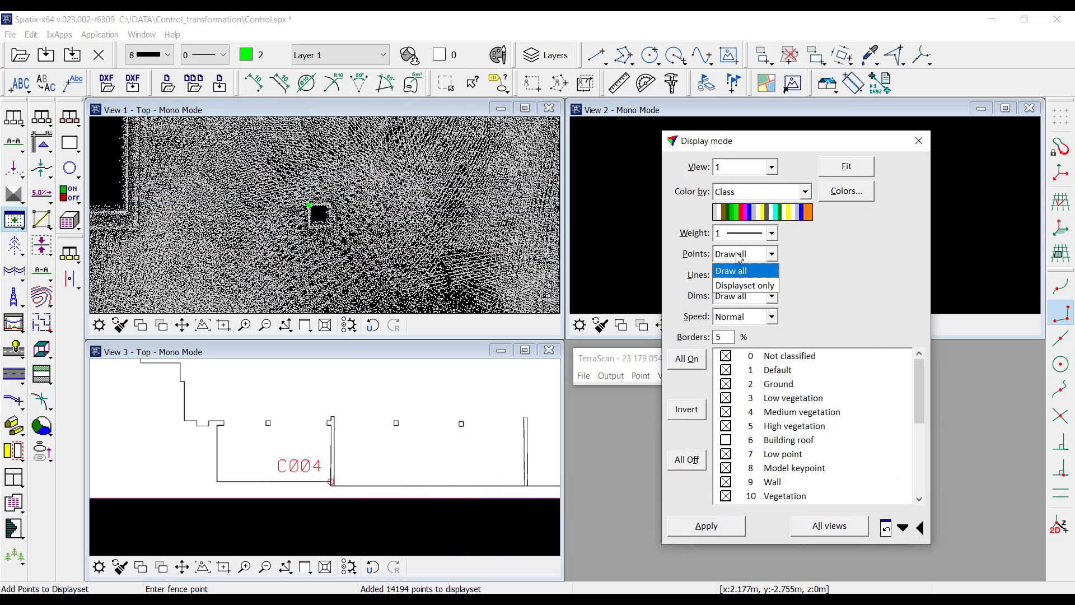
click(741, 297)
click(707, 526)
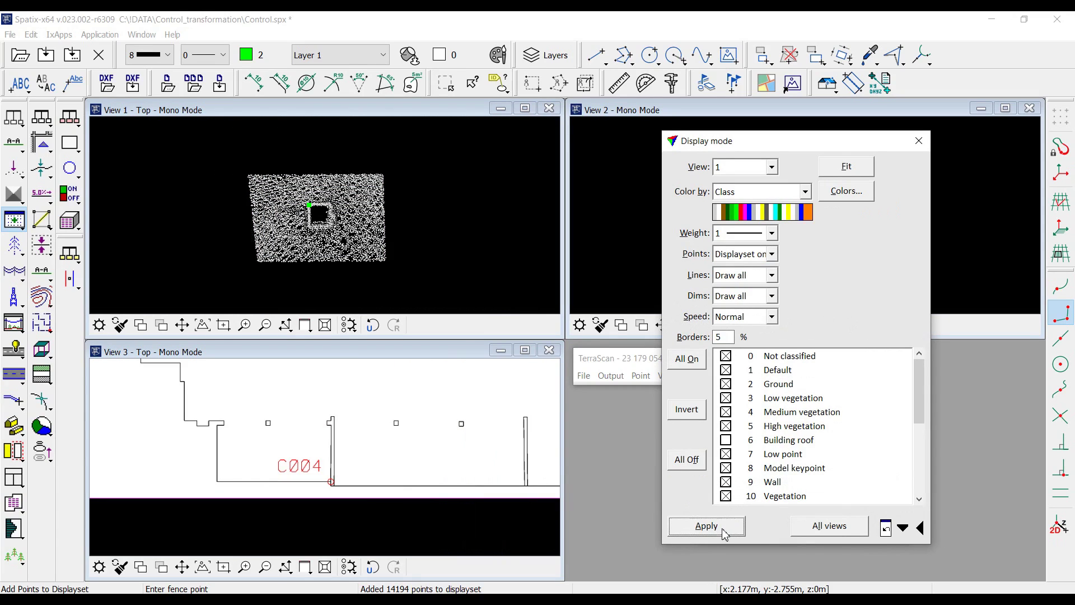
Rotate the camera around the target to tilt View 1 into 3D
click(286, 325)
click(330, 364)
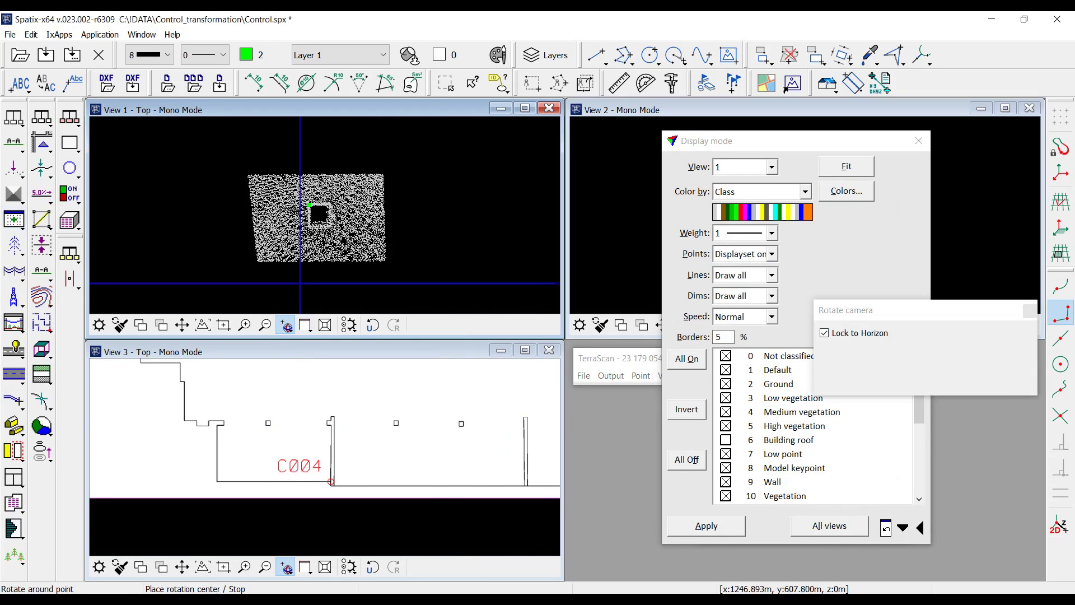
click(302, 223)
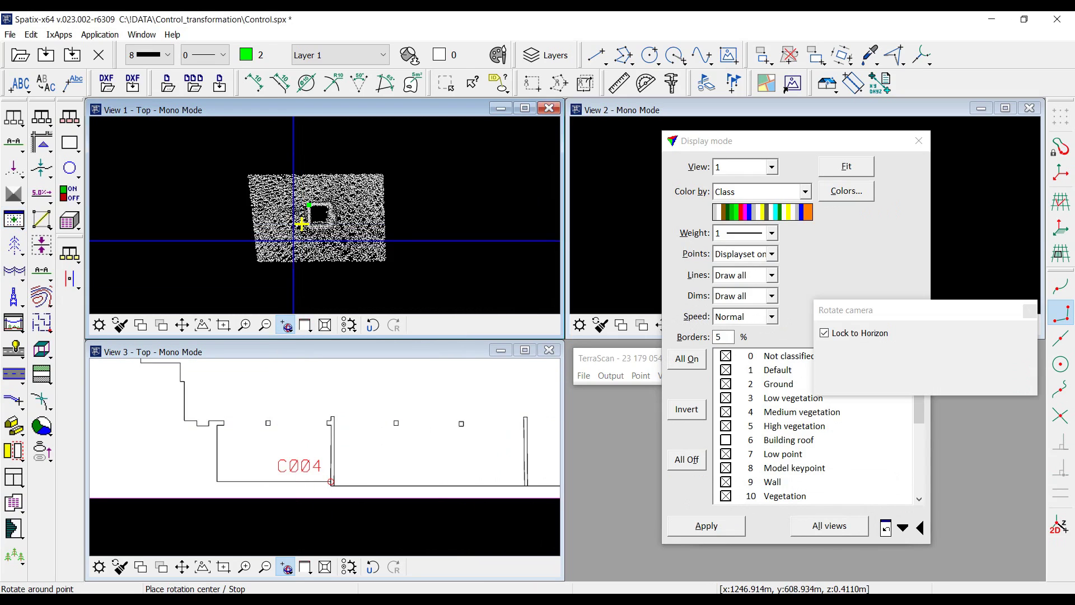
click(293, 241)
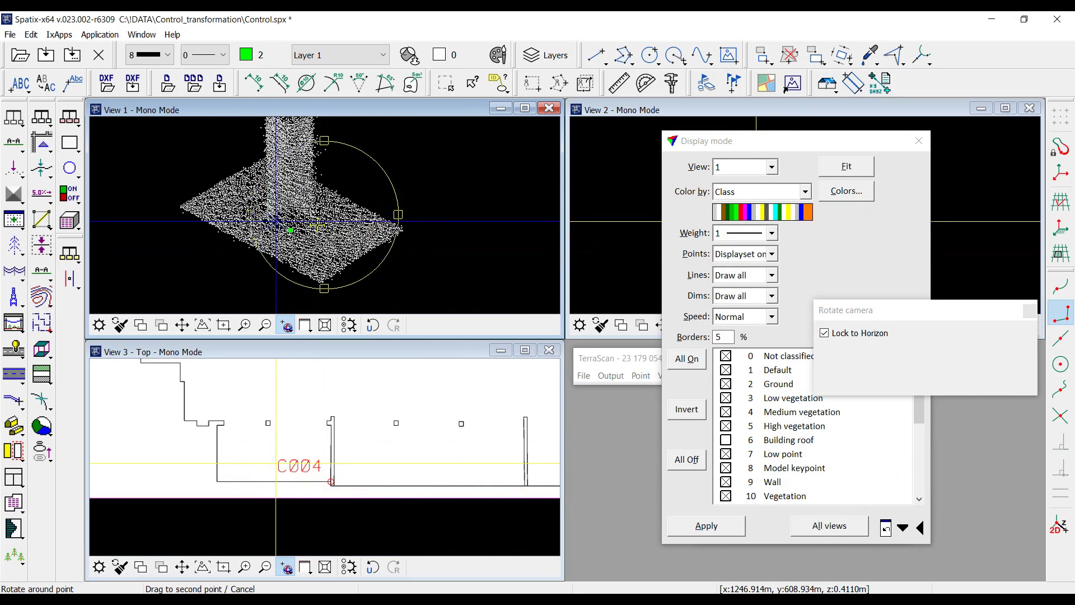
click(337, 239)
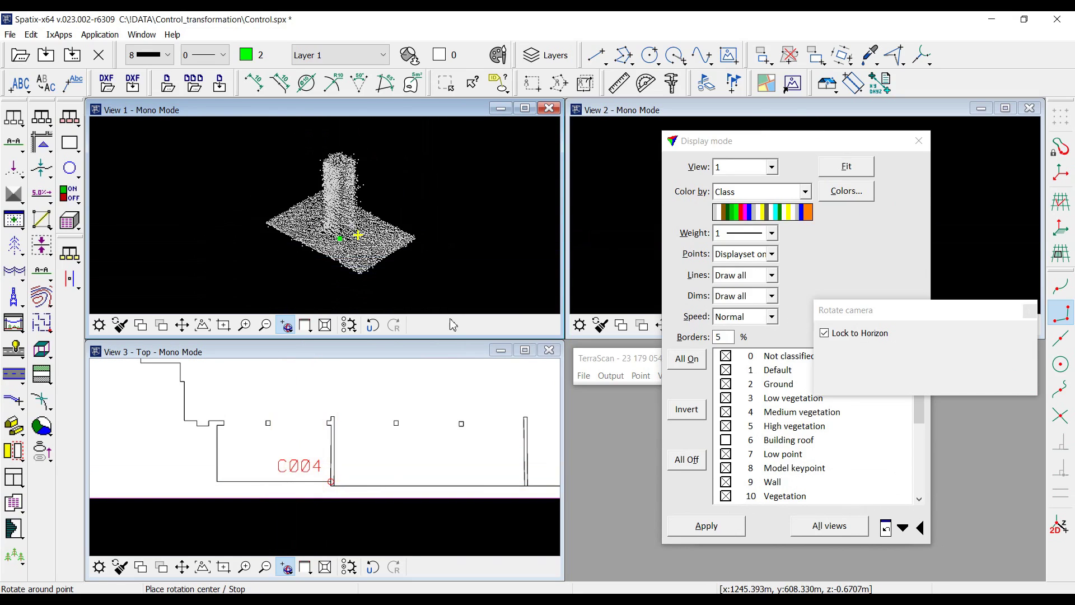